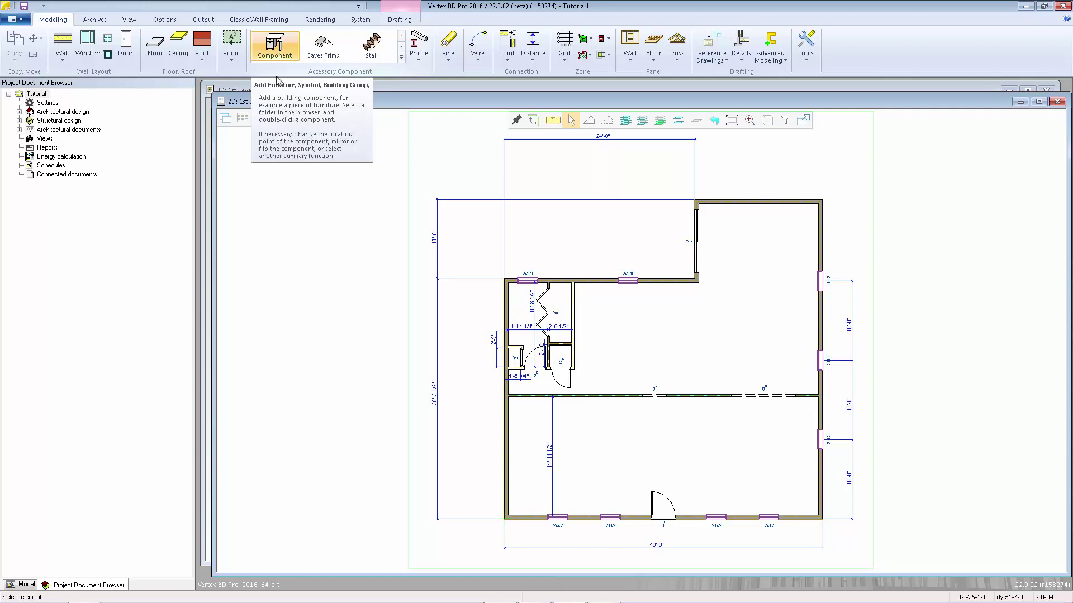
Step: Open the building component library and browse the Bathroom accessories, fixture and shower categories
{"action": "right_click", "coordinate": [349, 235]}
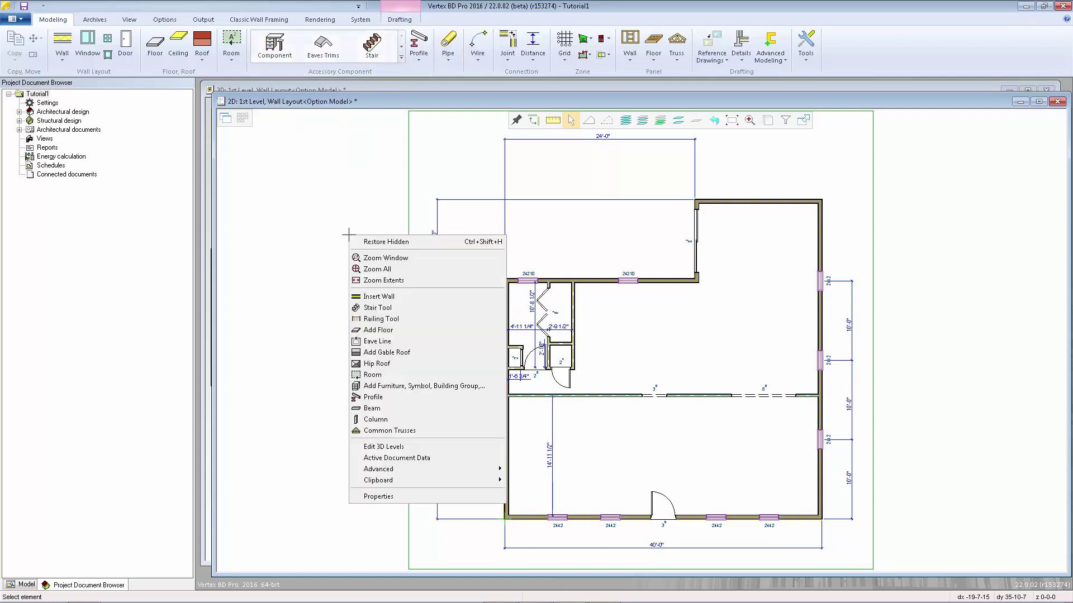
{"action": "left_click", "coordinate": [400, 387]}
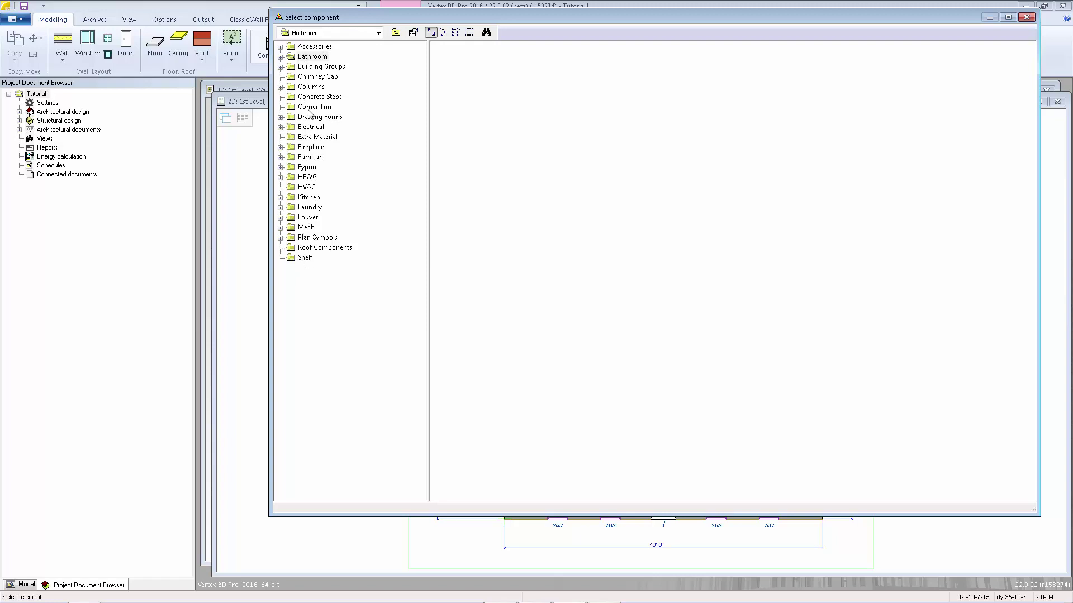
{"action": "double_click", "coordinate": [313, 57]}
{"action": "left_click", "coordinate": [318, 66]}
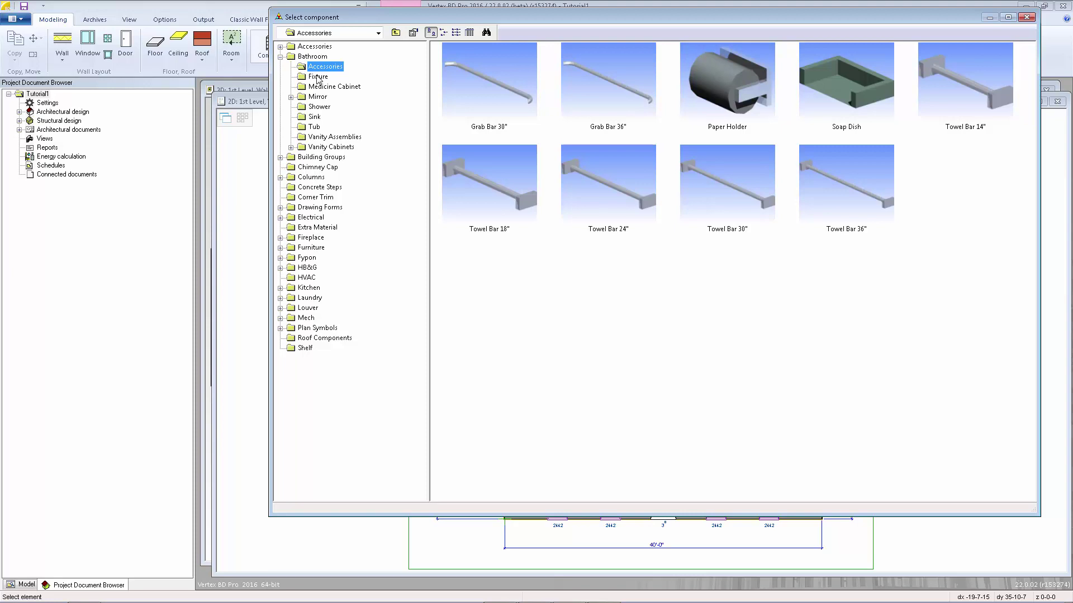
{"action": "left_click", "coordinate": [317, 77]}
{"action": "left_click", "coordinate": [316, 106]}
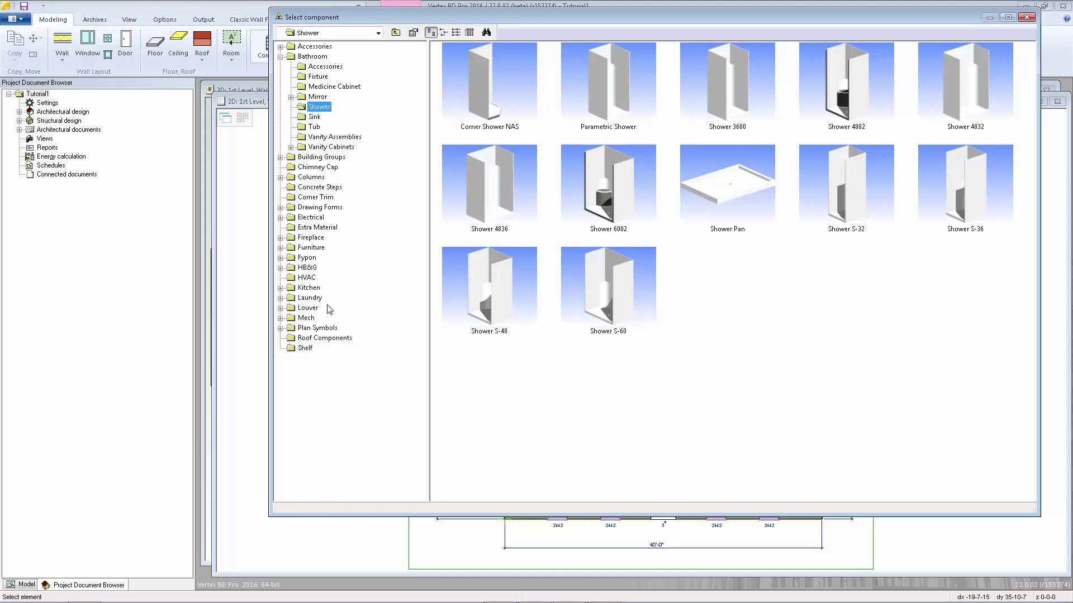
Step: Place a Standard Washer from the Laundry appliances, rotated to -90 degrees, near the back wall in the upper half of the bifold-door closet
{"action": "left_click", "coordinate": [311, 299]}
{"action": "left_click", "coordinate": [281, 298]}
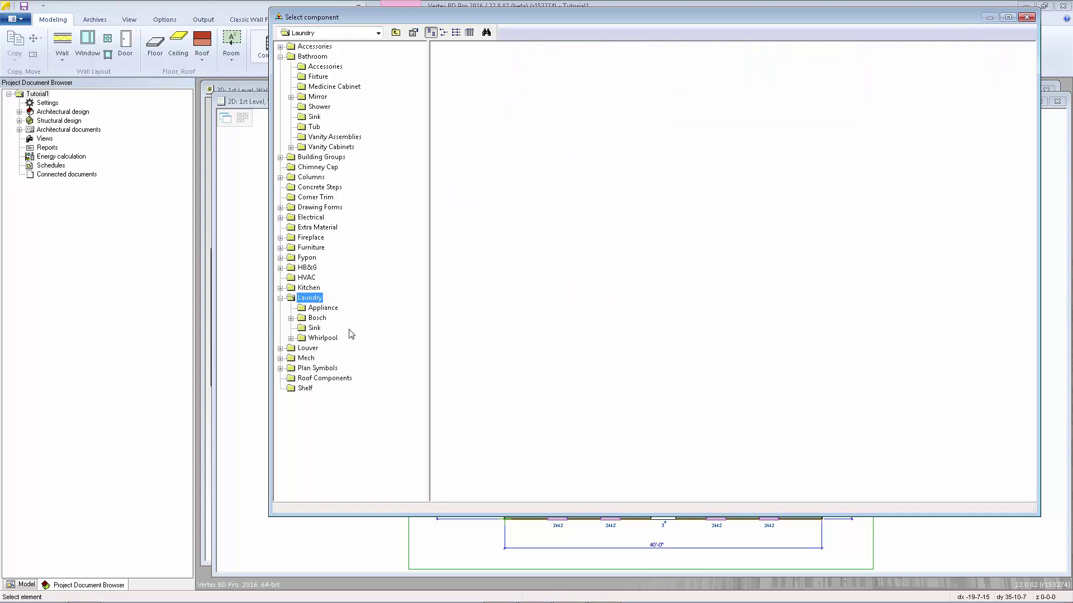
{"action": "left_click", "coordinate": [327, 309]}
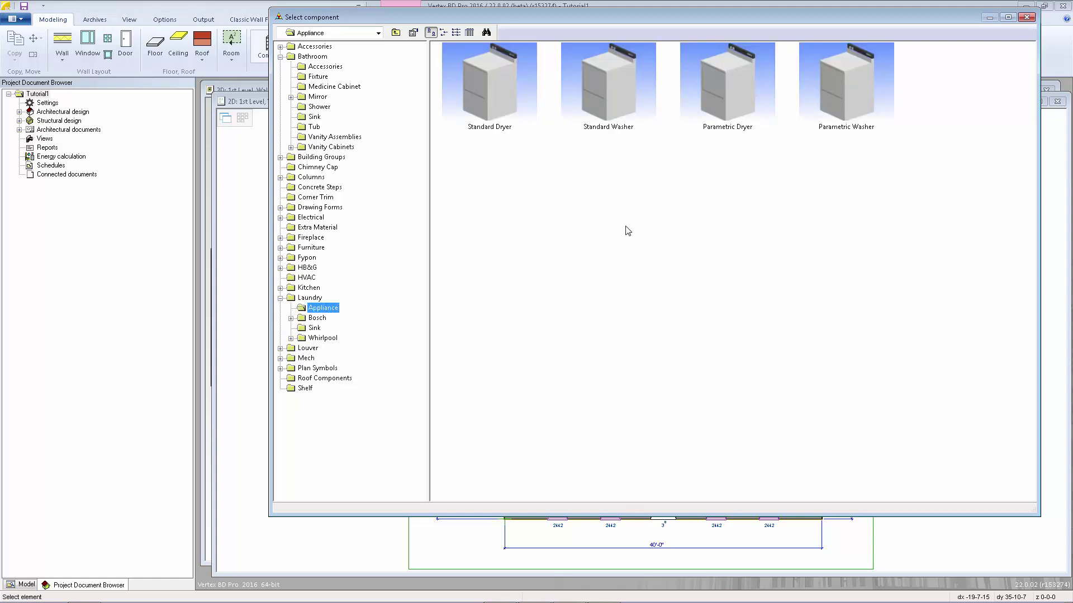
{"action": "double_click", "coordinate": [605, 84]}
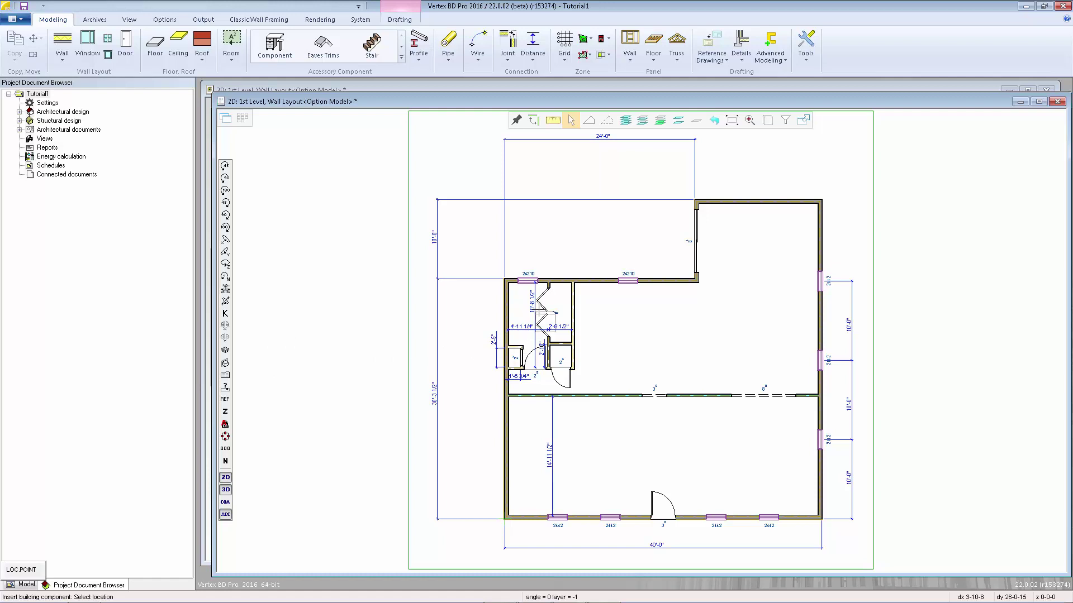
{"action": "scroll", "coordinate": [558, 312], "scroll_direction": "up", "scroll_amount": 2}
{"action": "scroll", "coordinate": [640, 339], "scroll_direction": "up", "scroll_amount": 3}
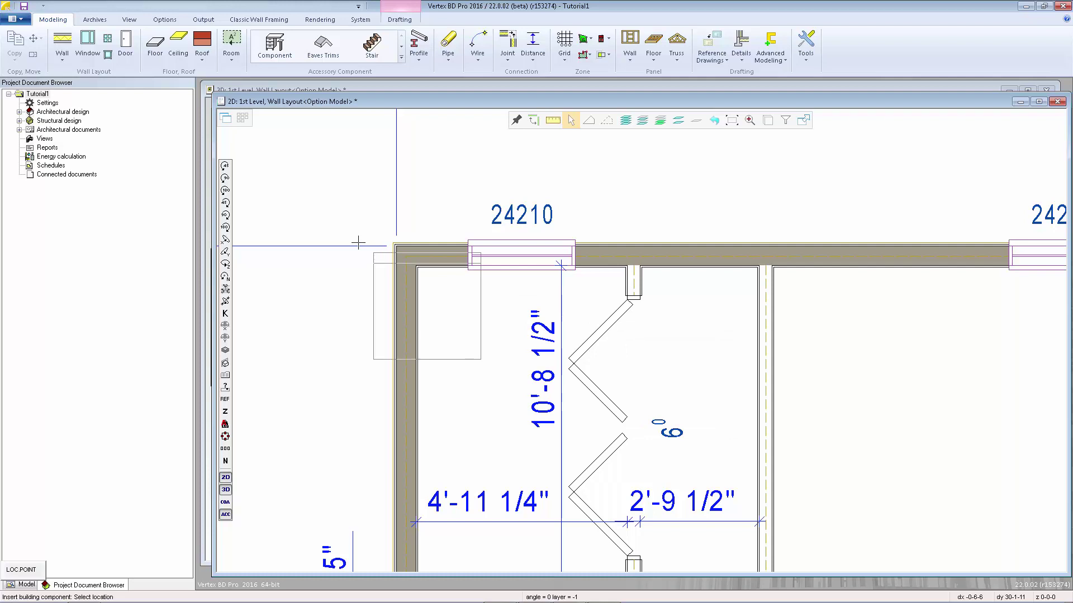
{"action": "left_click", "coordinate": [225, 215]}
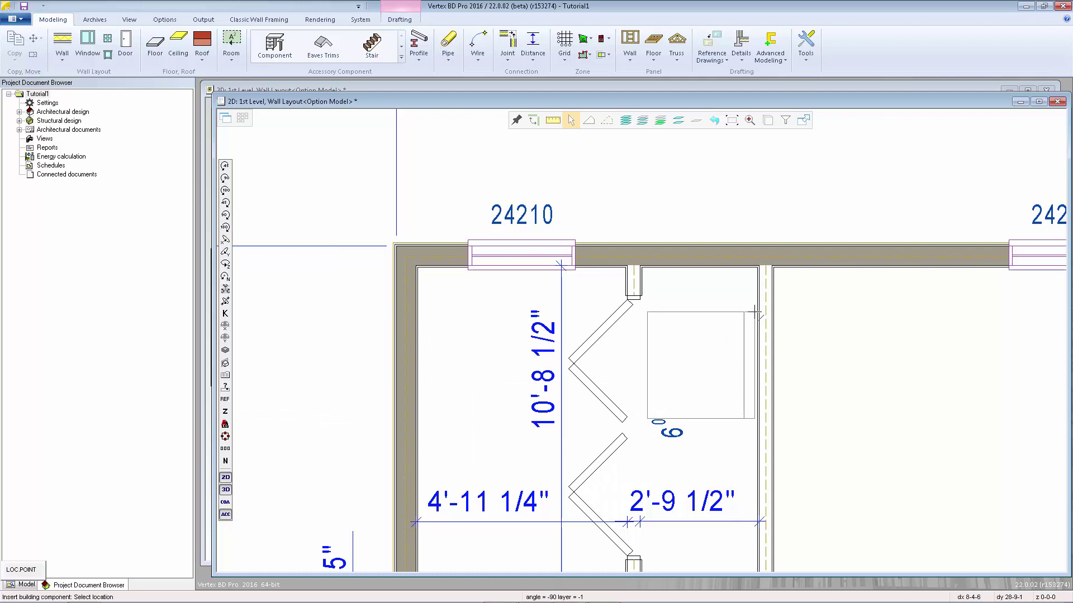
{"action": "left_click", "coordinate": [752, 311]}
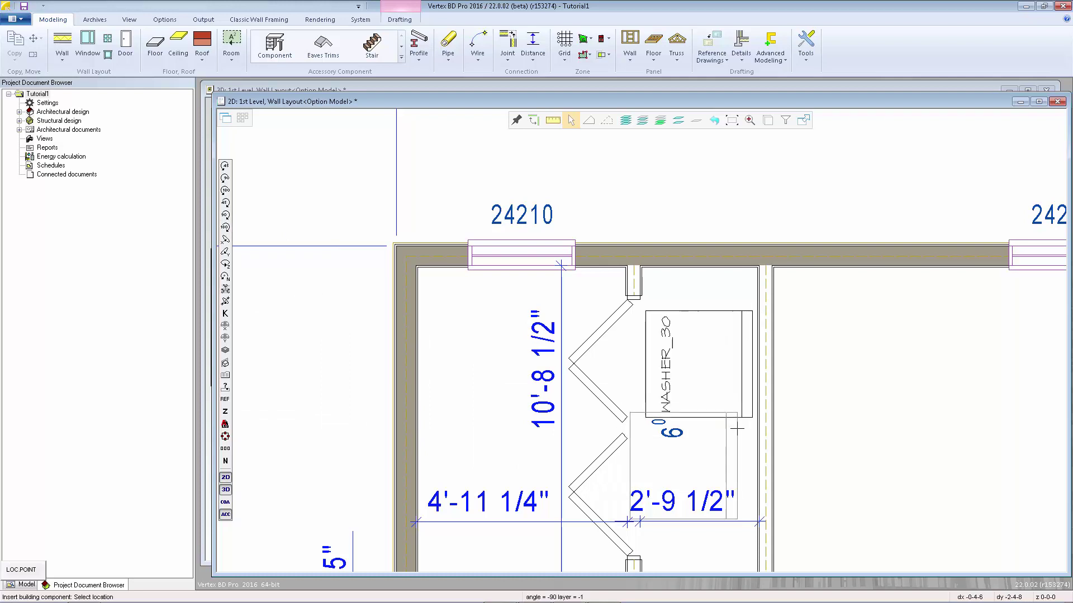
{"action": "scroll", "coordinate": [640, 335], "scroll_direction": "down", "scroll_amount": 2}
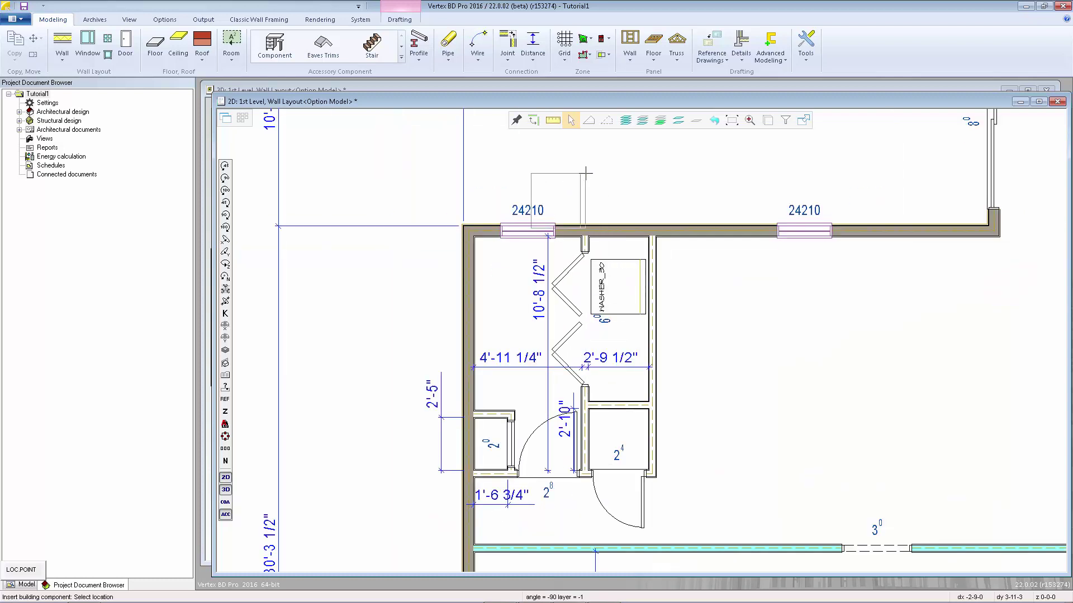
{"action": "key", "text": "Escape"}
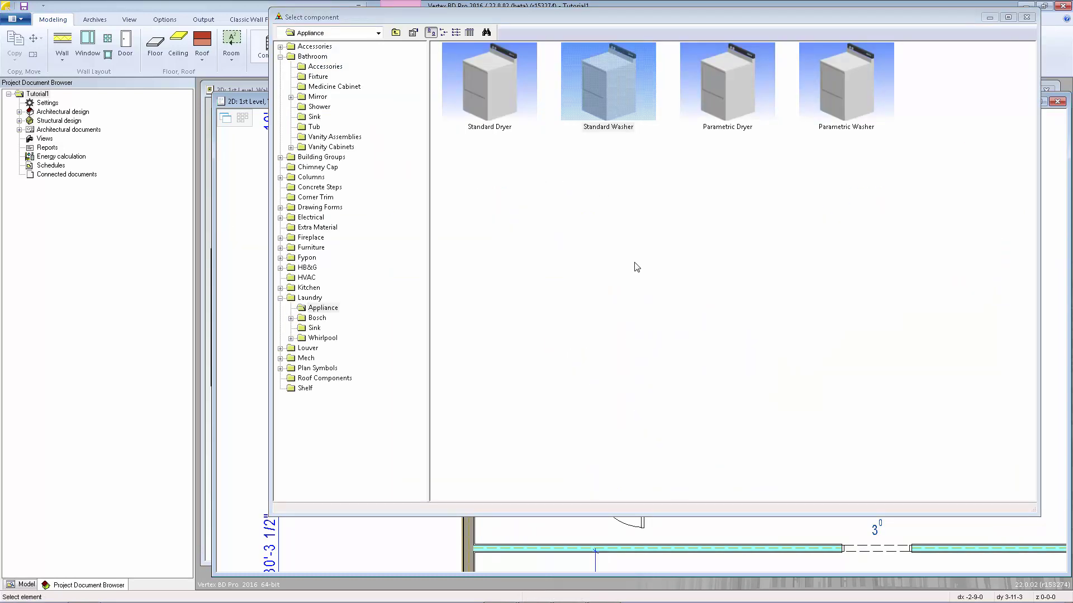
Step: Place a Standard Dryer at -90 degrees in the closet directly below the washer, aligned with the washer's back edge
{"action": "double_click", "coordinate": [485, 92]}
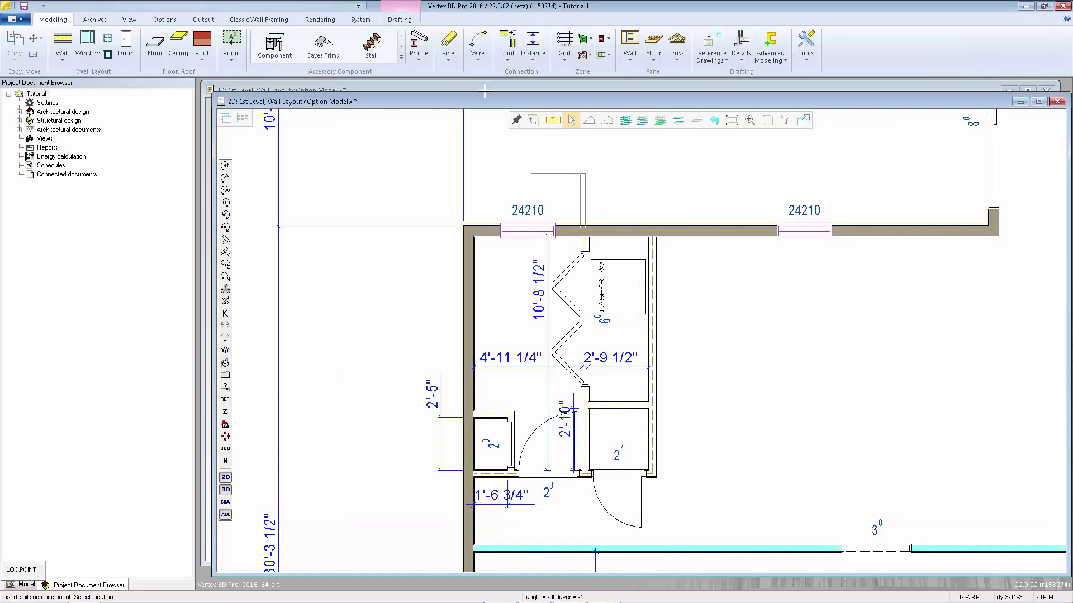
{"action": "scroll", "coordinate": [647, 313], "scroll_direction": "up", "scroll_amount": 4}
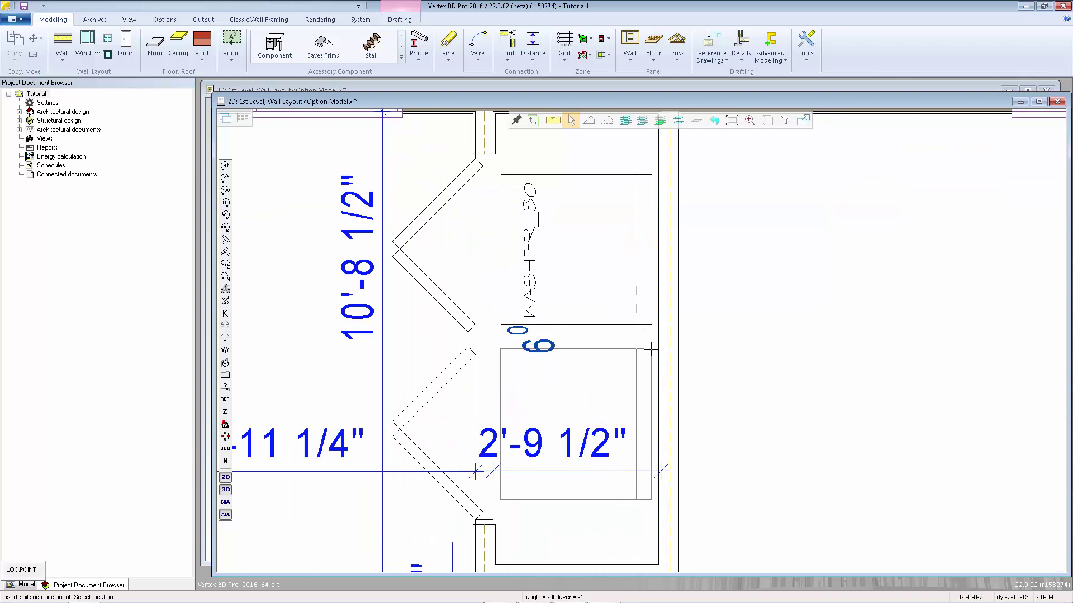
{"action": "left_click", "coordinate": [651, 349]}
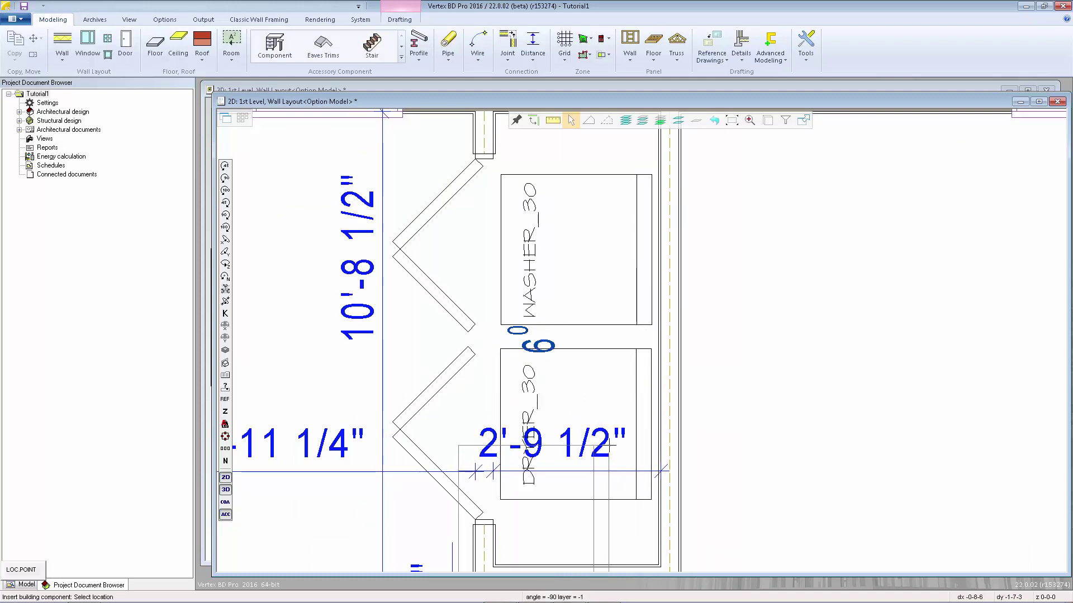
{"action": "scroll", "coordinate": [564, 281], "scroll_direction": "down", "scroll_amount": 5}
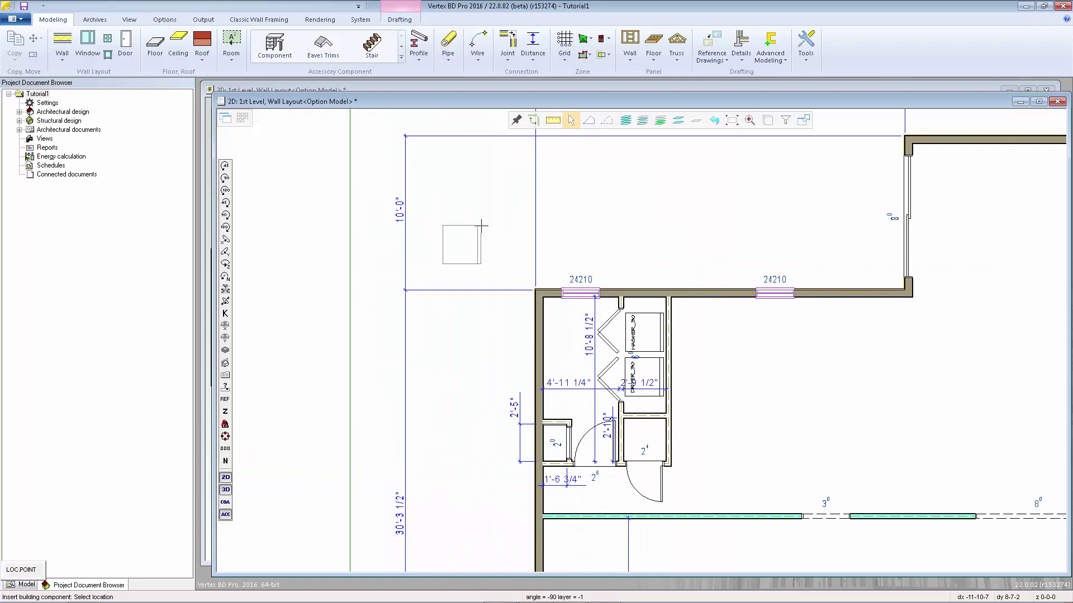
{"action": "key", "text": "Escape"}
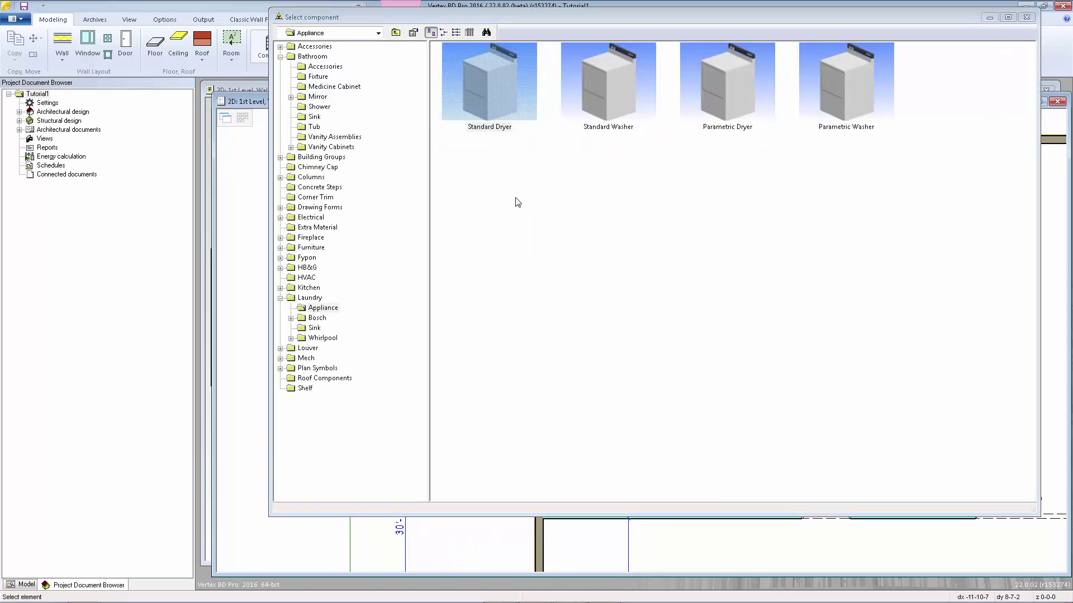
Step: Place a Pedestal Sink from the Bathroom sinks, turned to 90 degrees, against the exterior side wall just above the small 2'-0" closet
{"action": "left_click", "coordinate": [313, 117]}
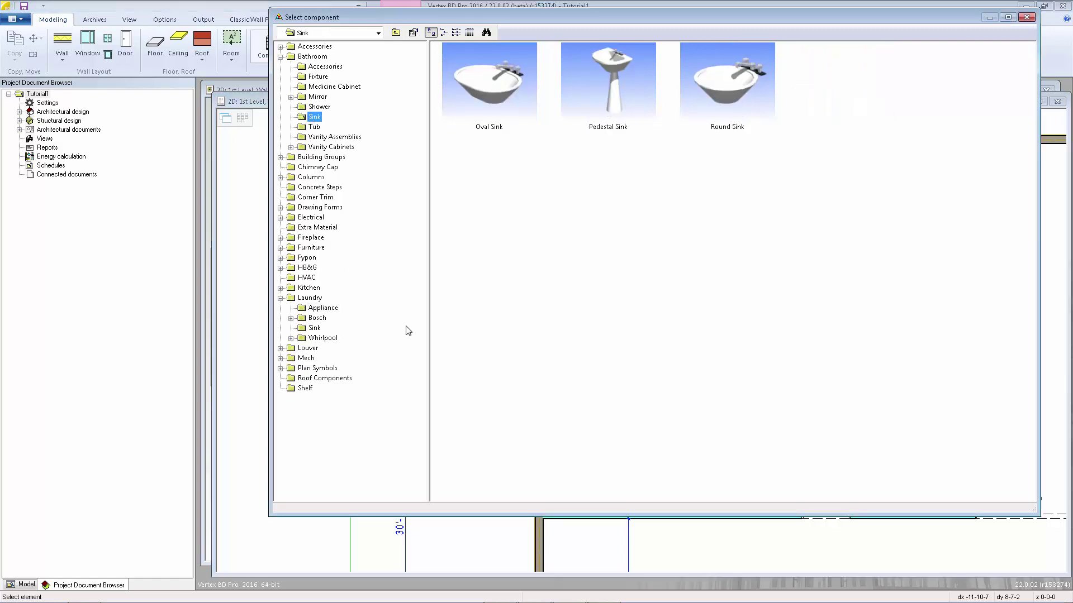
{"action": "left_click", "coordinate": [611, 102]}
{"action": "double_click", "coordinate": [610, 101]}
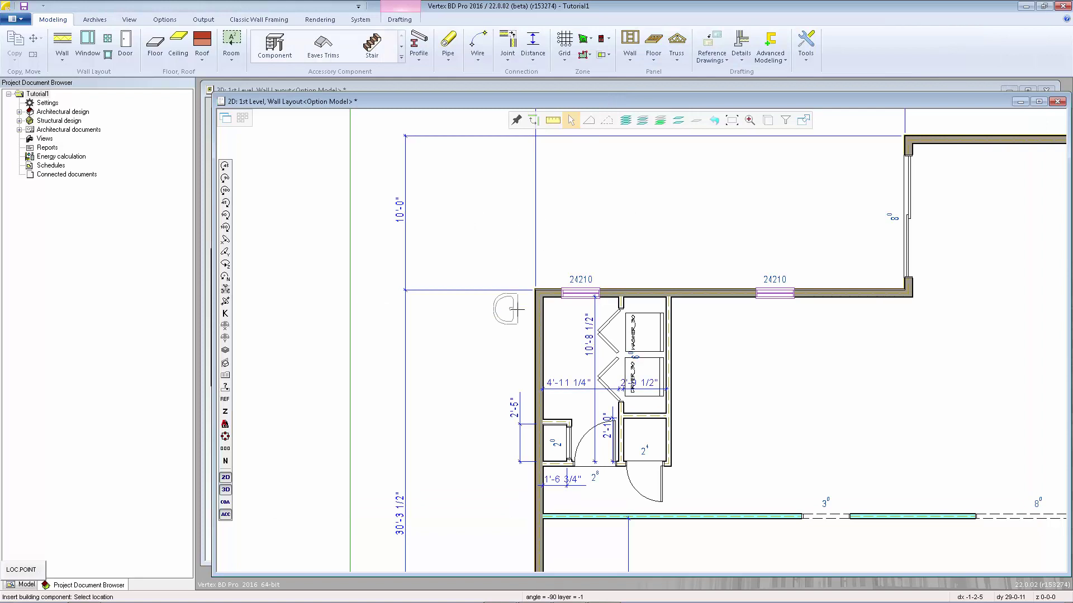
{"action": "scroll", "coordinate": [562, 342], "scroll_direction": "up", "scroll_amount": 2}
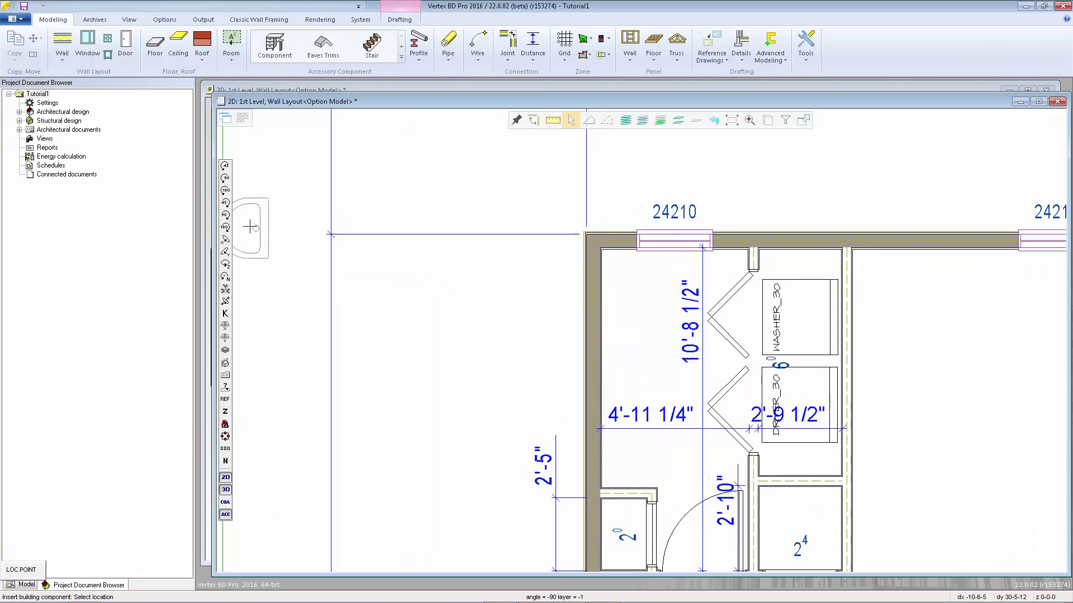
{"action": "left_click", "coordinate": [226, 227]}
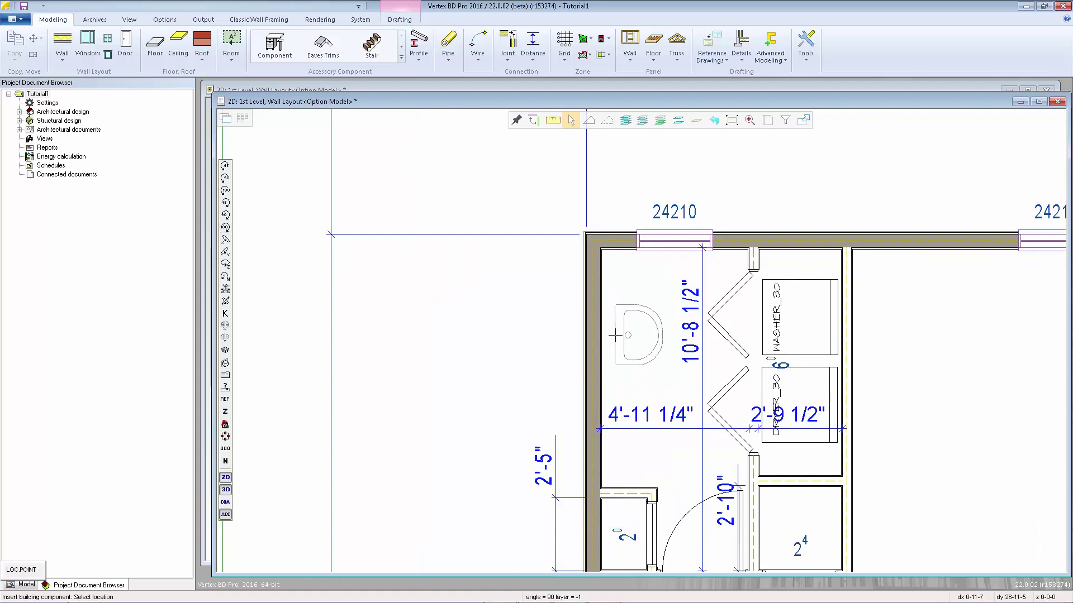
{"action": "scroll", "coordinate": [622, 393], "scroll_direction": "up", "scroll_amount": 1}
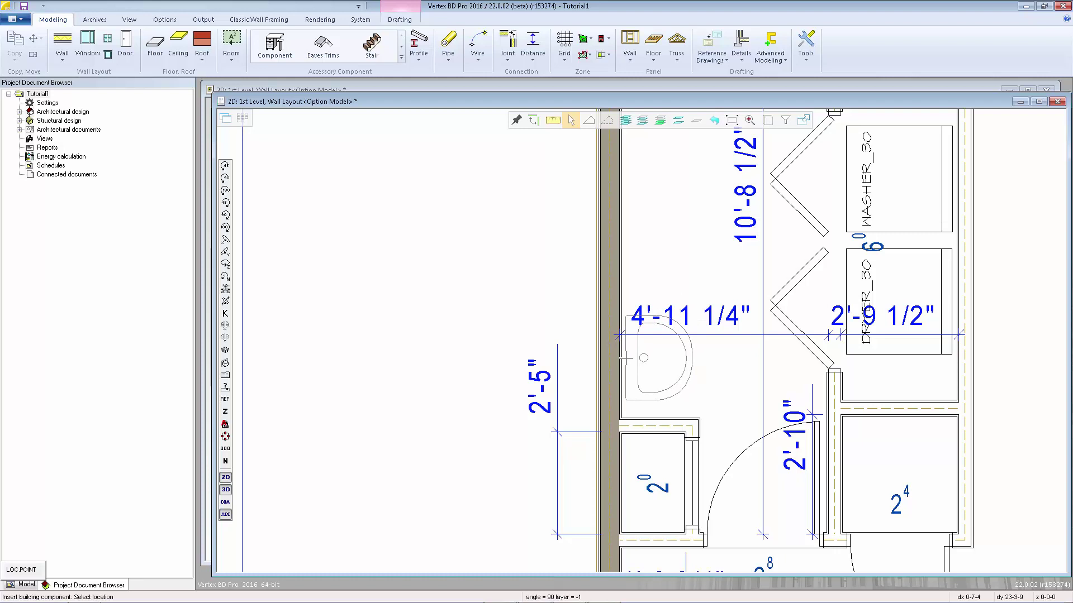
{"action": "left_click", "coordinate": [626, 357]}
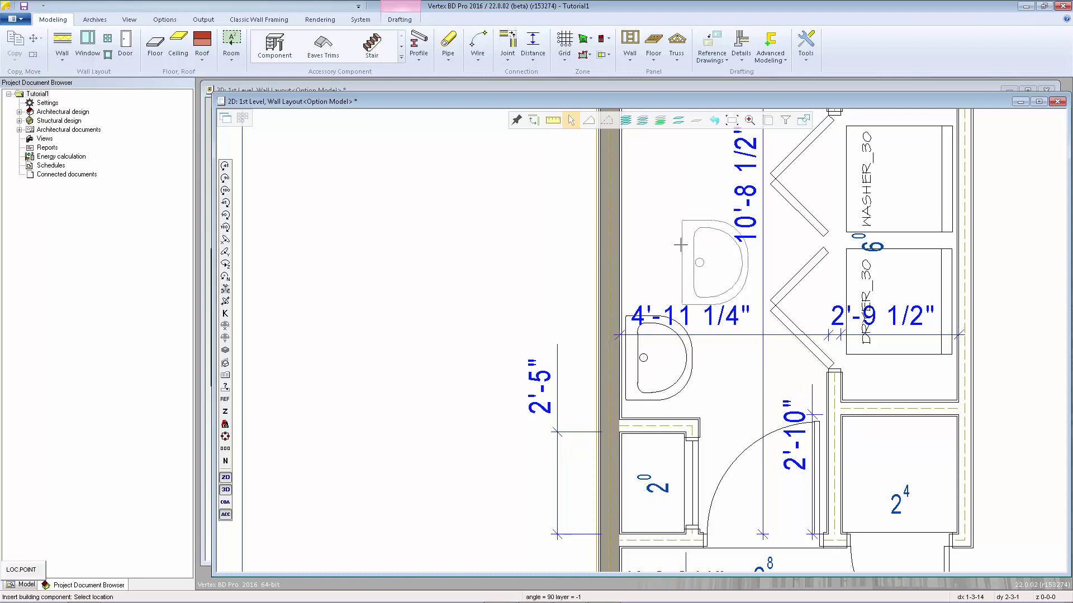
{"action": "scroll", "coordinate": [681, 245], "scroll_direction": "down", "scroll_amount": 1}
{"action": "key", "text": "Escape"}
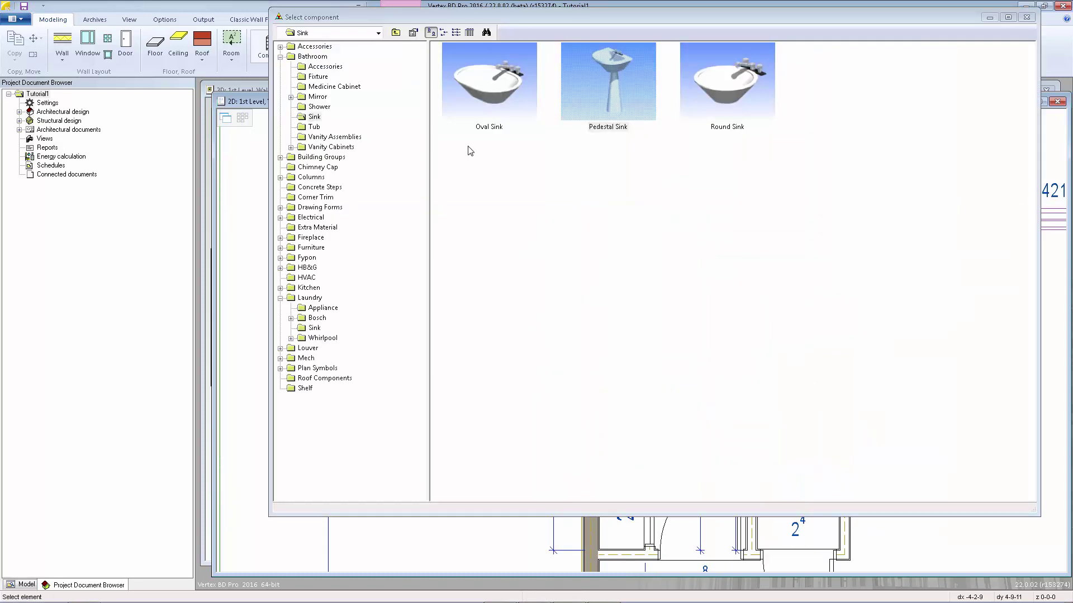
Step: Place a Toilet from the Bathroom fixtures at 90 degrees against the exterior side wall in the bathroom's upper corner
{"action": "left_click", "coordinate": [322, 77]}
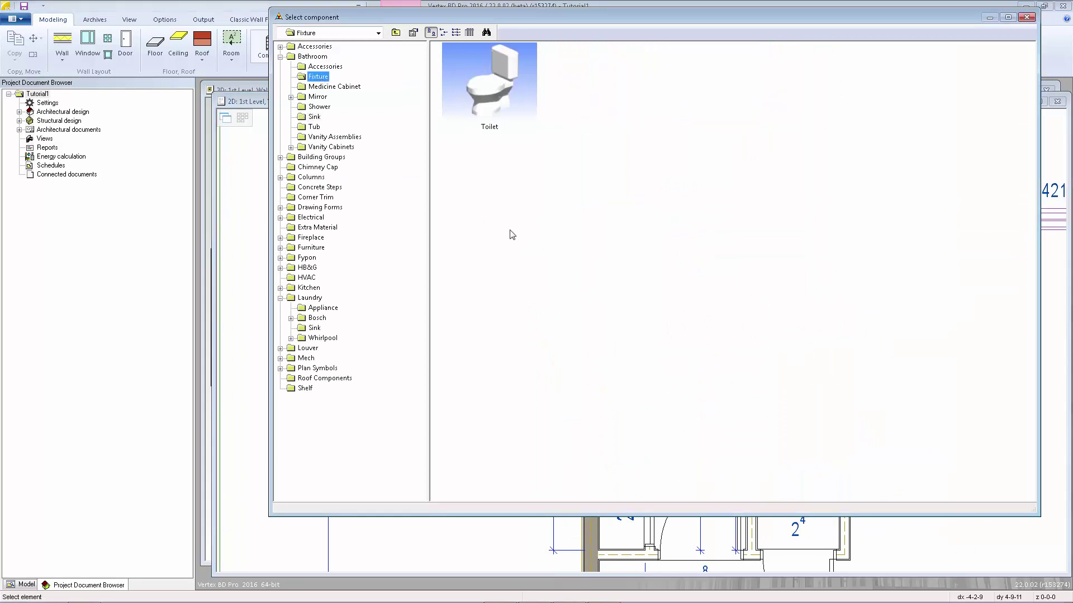
{"action": "double_click", "coordinate": [487, 104]}
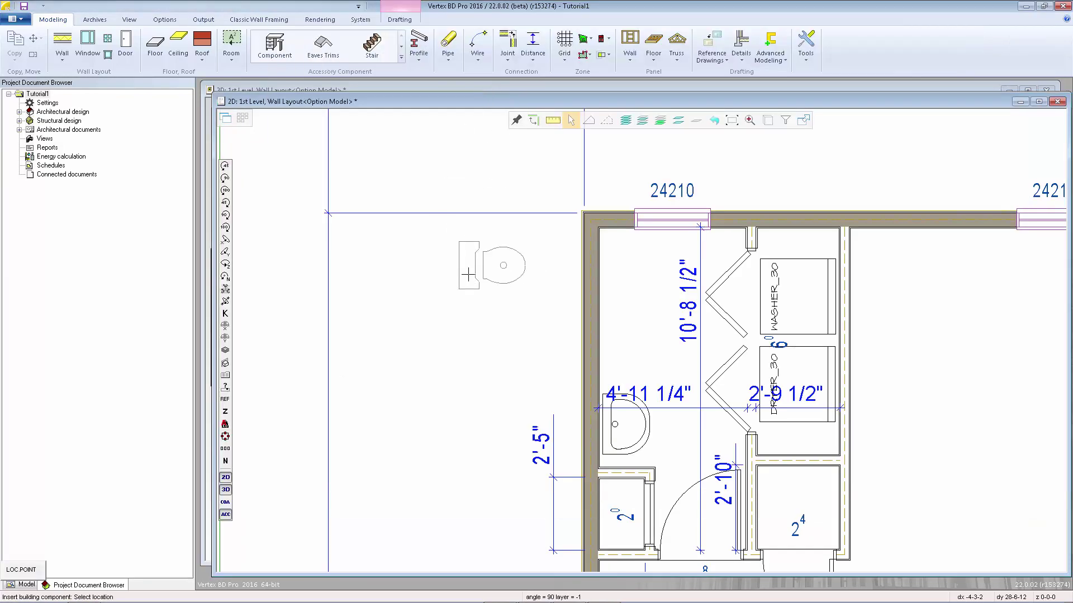
{"action": "scroll", "coordinate": [583, 354], "scroll_direction": "up", "scroll_amount": 2}
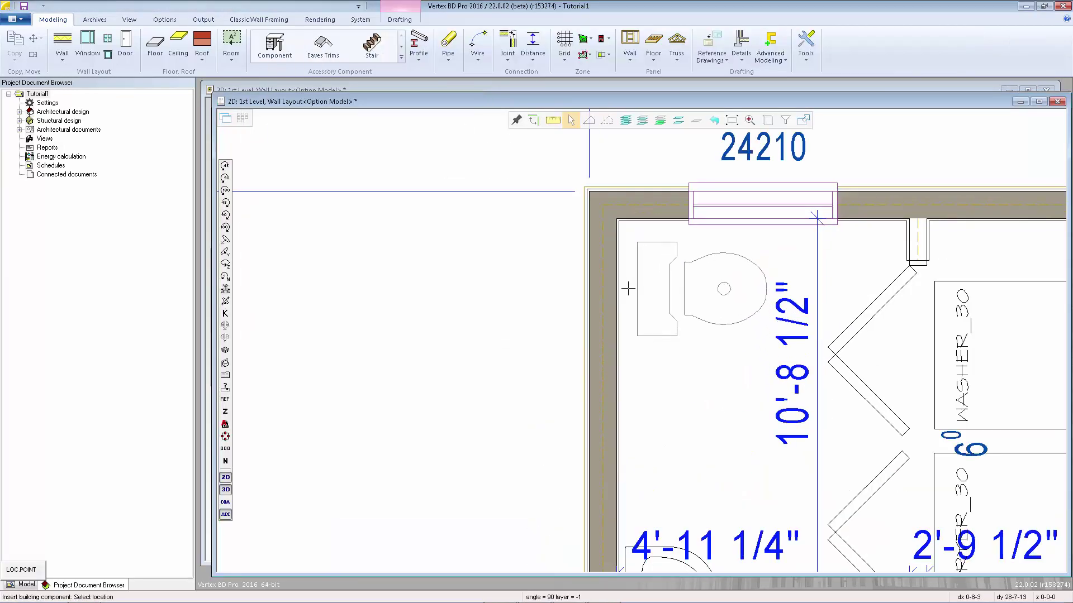
{"action": "left_click", "coordinate": [619, 285]}
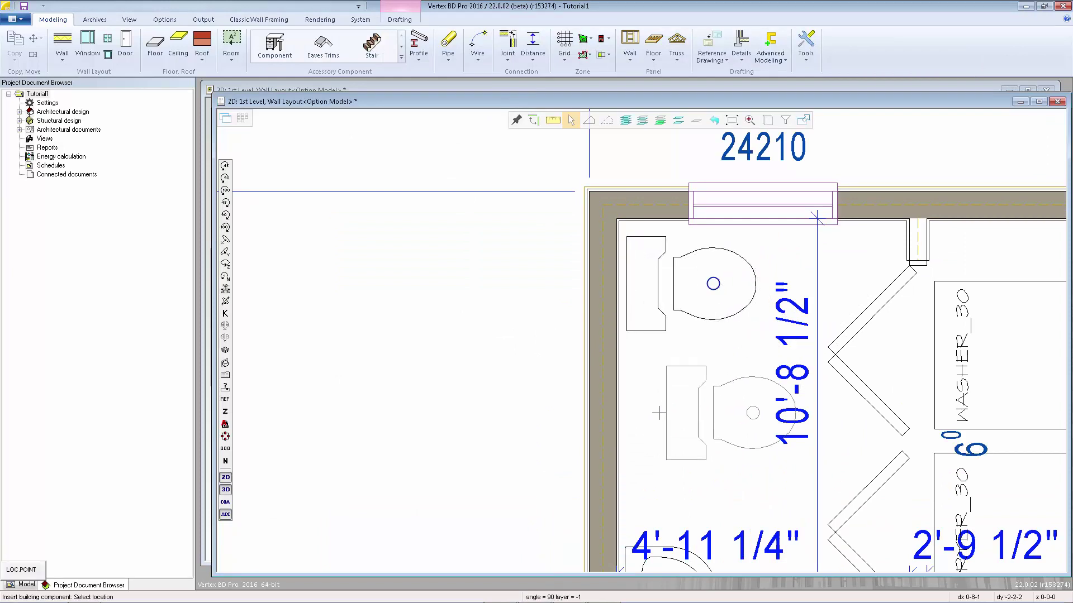
{"action": "scroll", "coordinate": [658, 413], "scroll_direction": "down", "scroll_amount": 3}
{"action": "key", "text": "Escape"}
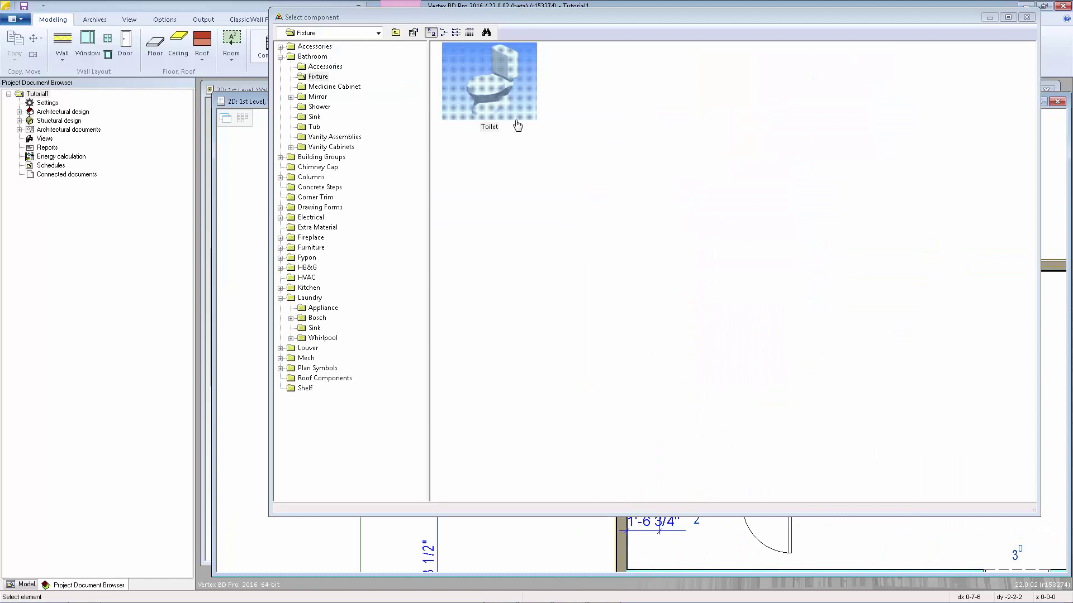
Step: Place a Paper Holder from the Bathroom accessories at 0 degrees against the back wall under the window, beside the toilet
{"action": "left_click", "coordinate": [323, 68]}
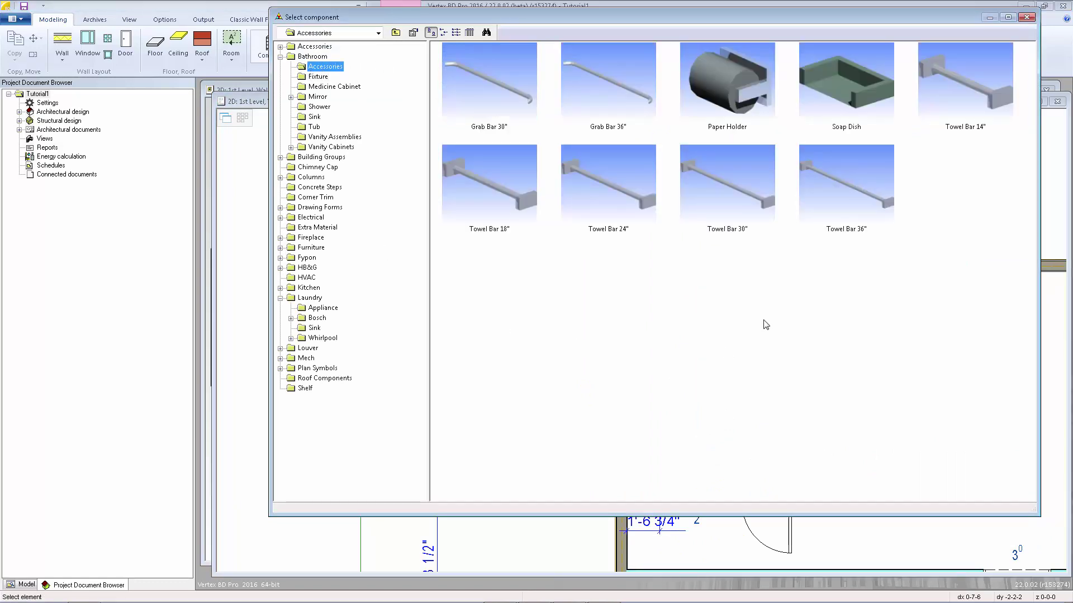
{"action": "double_click", "coordinate": [725, 84]}
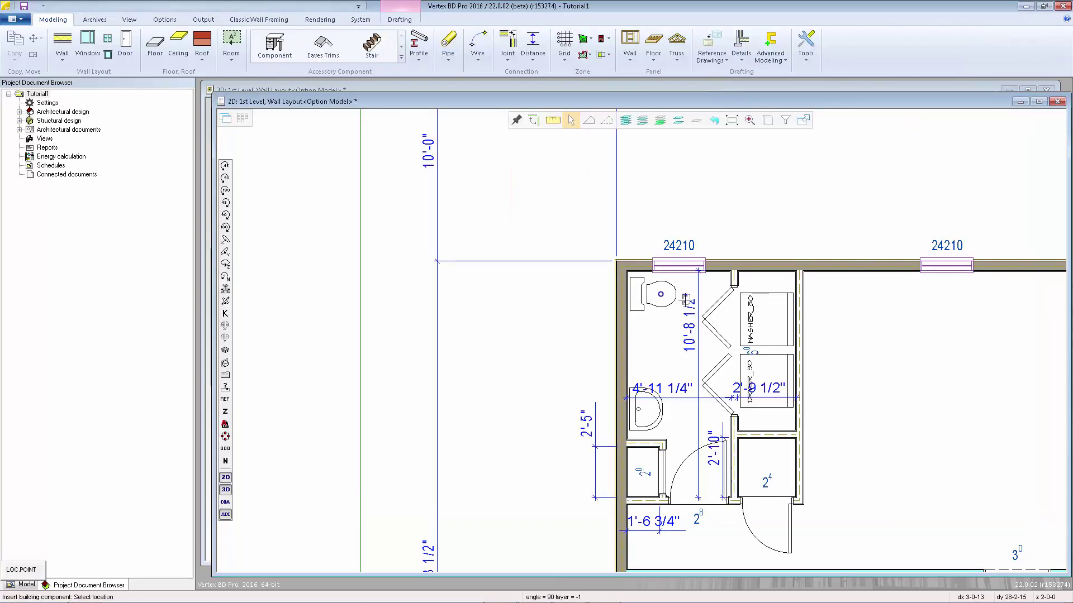
{"action": "scroll", "coordinate": [685, 300], "scroll_direction": "up", "scroll_amount": 3}
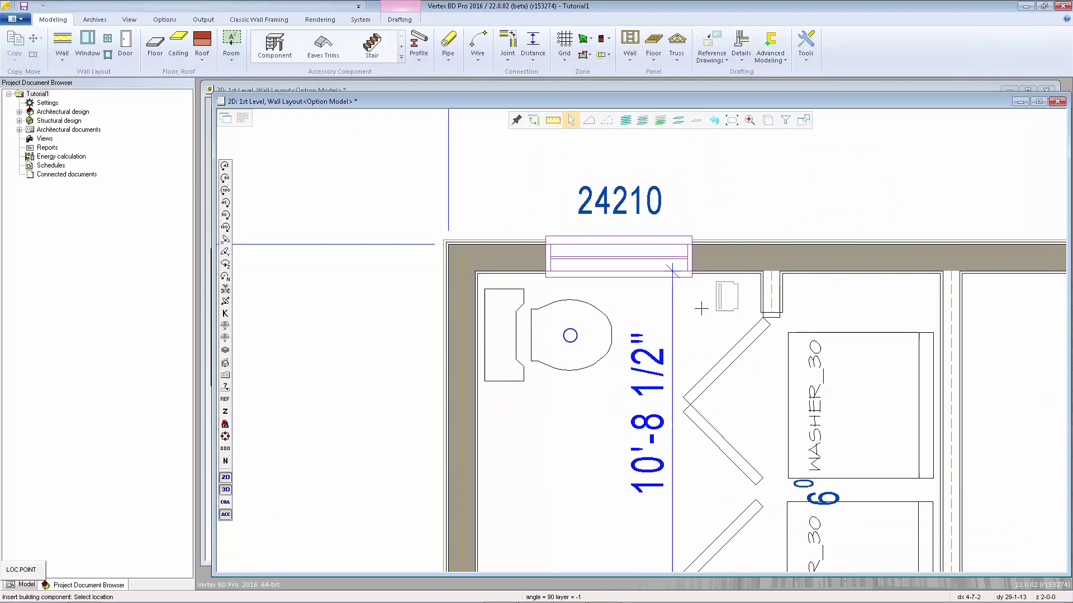
{"action": "left_click", "coordinate": [225, 215]}
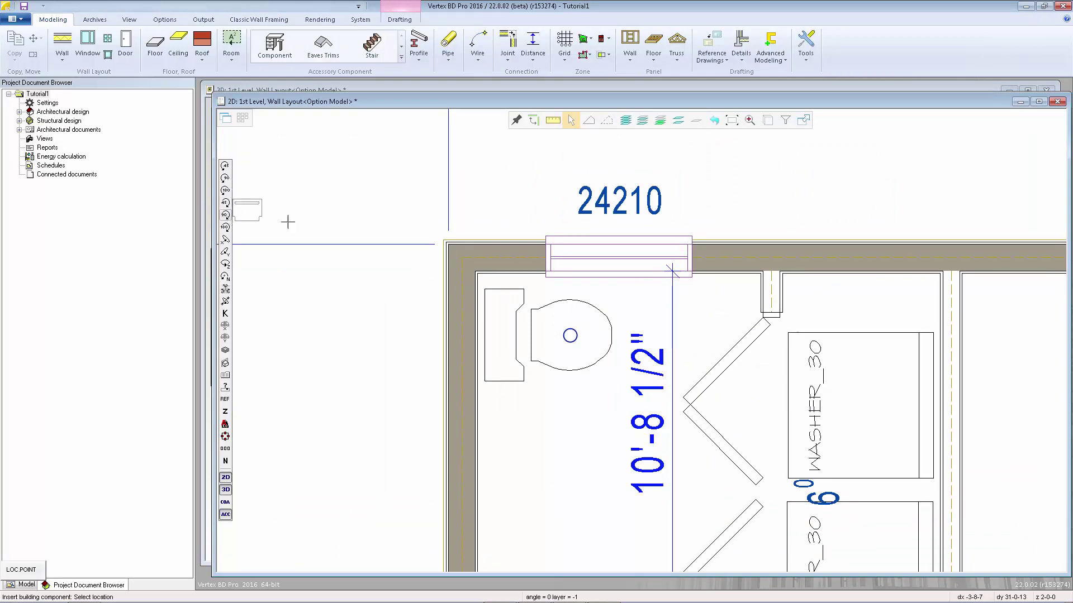
{"action": "scroll", "coordinate": [644, 286], "scroll_direction": "up", "scroll_amount": 4}
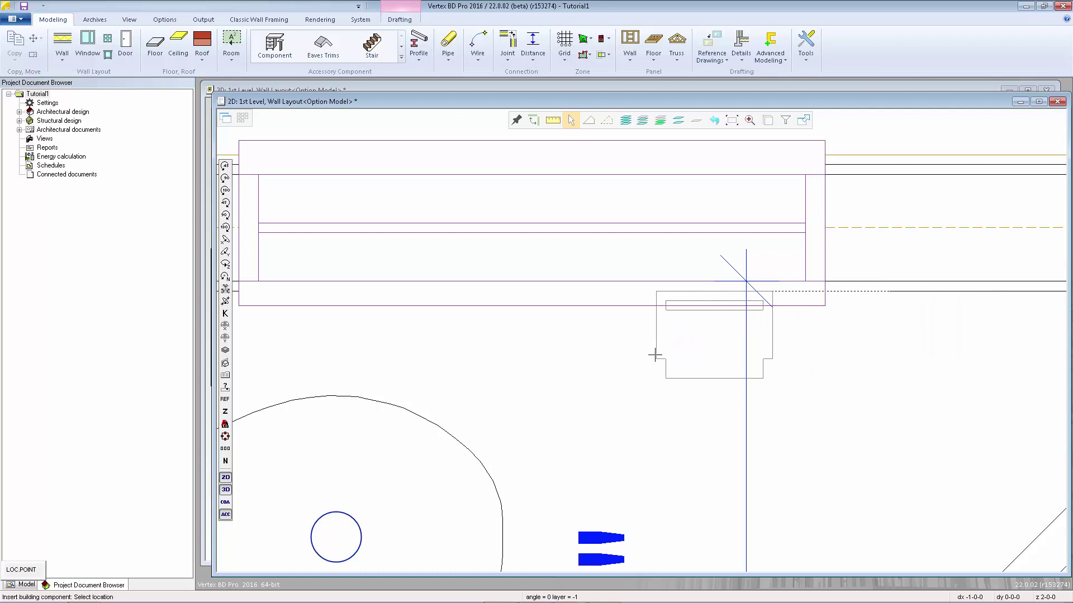
{"action": "scroll", "coordinate": [655, 355], "scroll_direction": "down", "scroll_amount": 2}
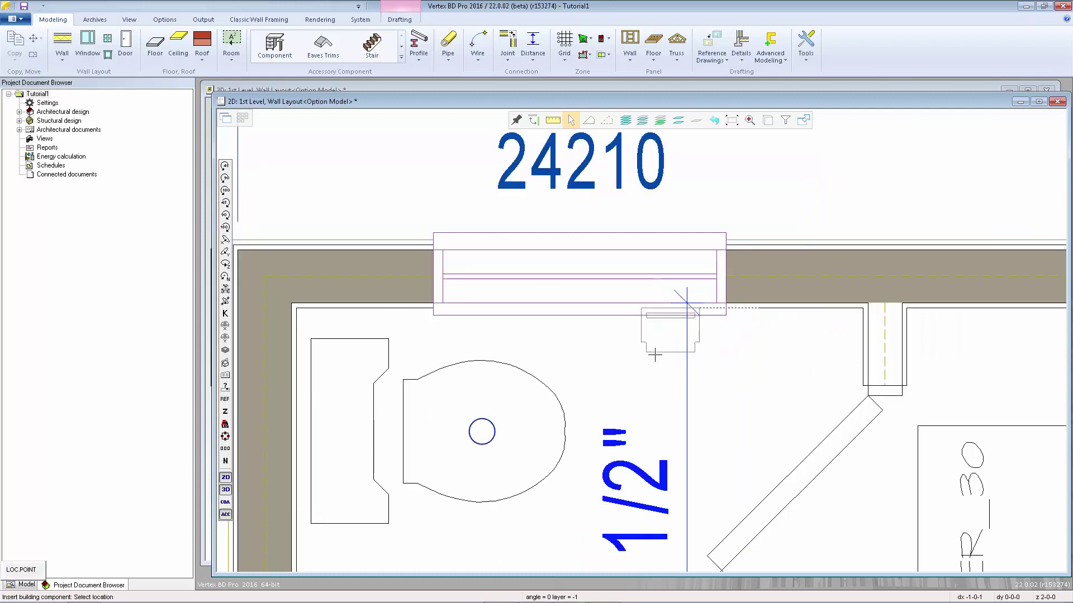
{"action": "left_click", "coordinate": [620, 332]}
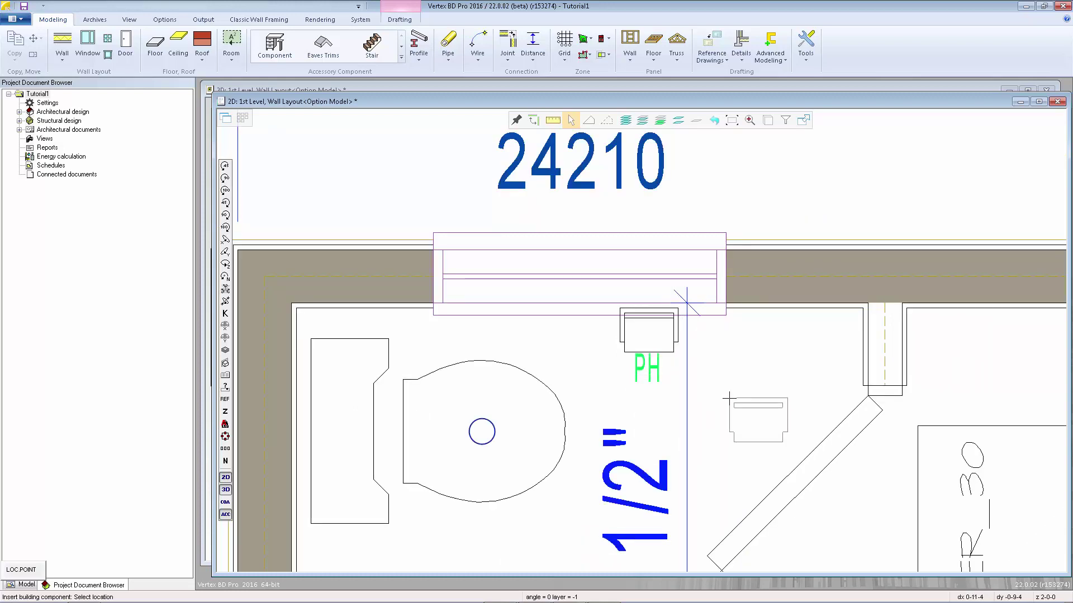
{"action": "scroll", "coordinate": [634, 376], "scroll_direction": "down", "scroll_amount": 3}
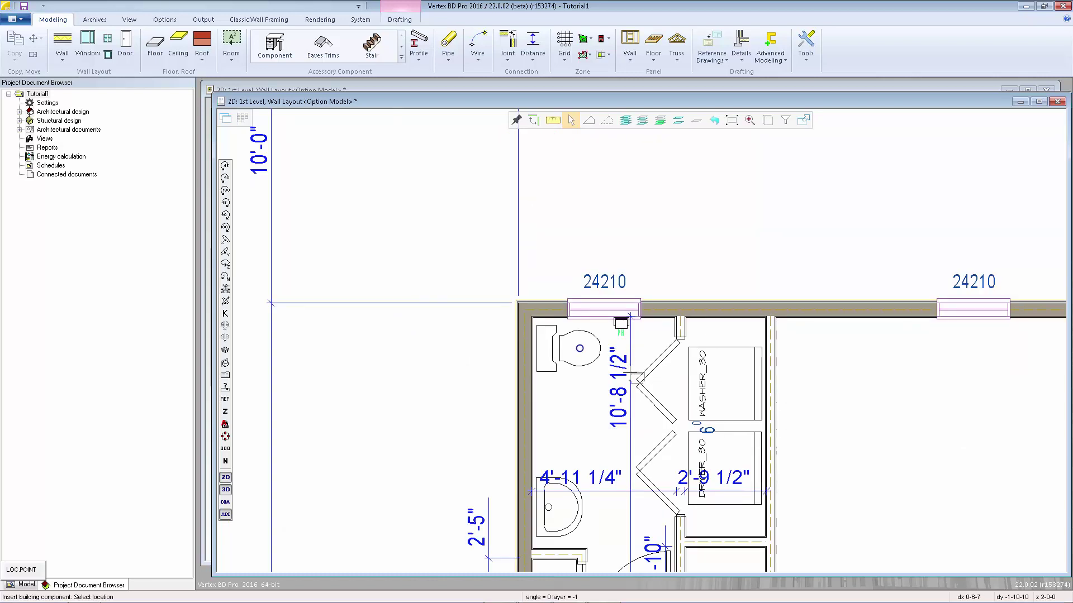
{"action": "key", "text": "Escape"}
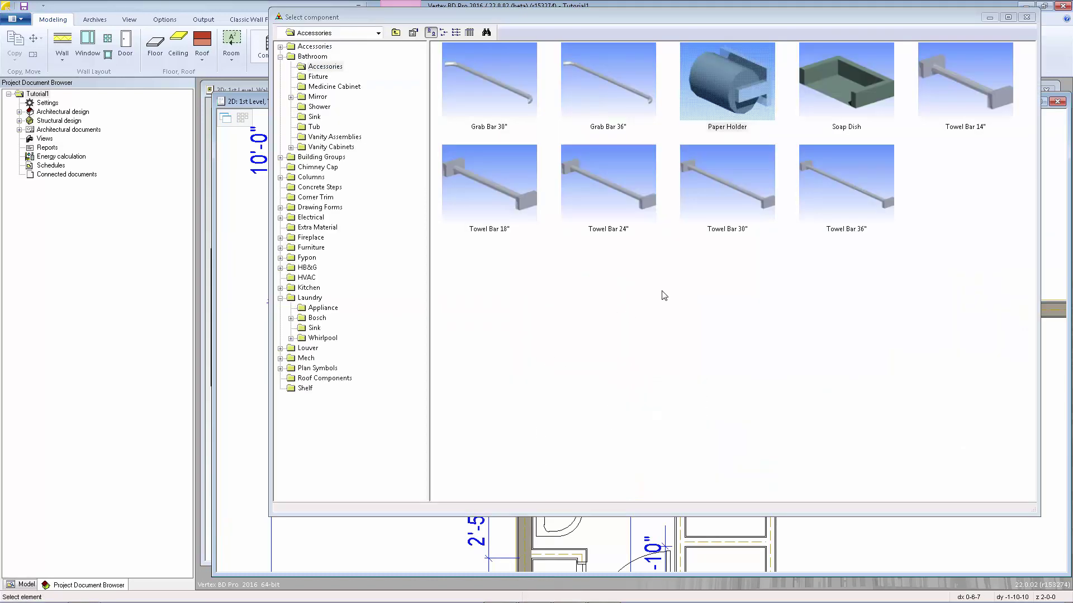
Step: Place a Towel Bar 24" at -90 degrees on the exterior side wall between the toilet and the pedestal sink
{"action": "left_click", "coordinate": [608, 221]}
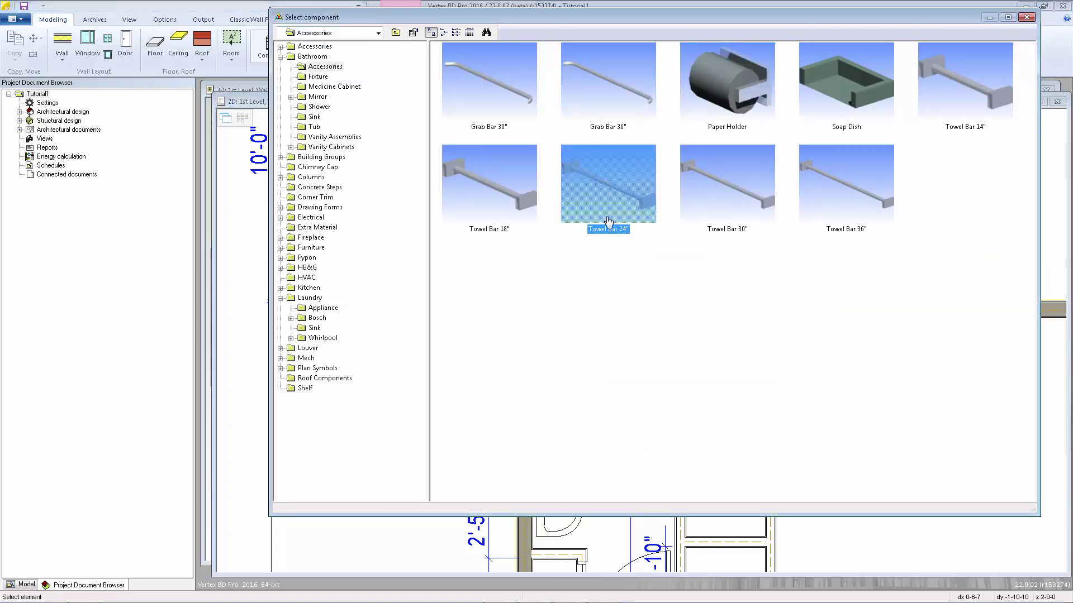
{"action": "double_click", "coordinate": [611, 196]}
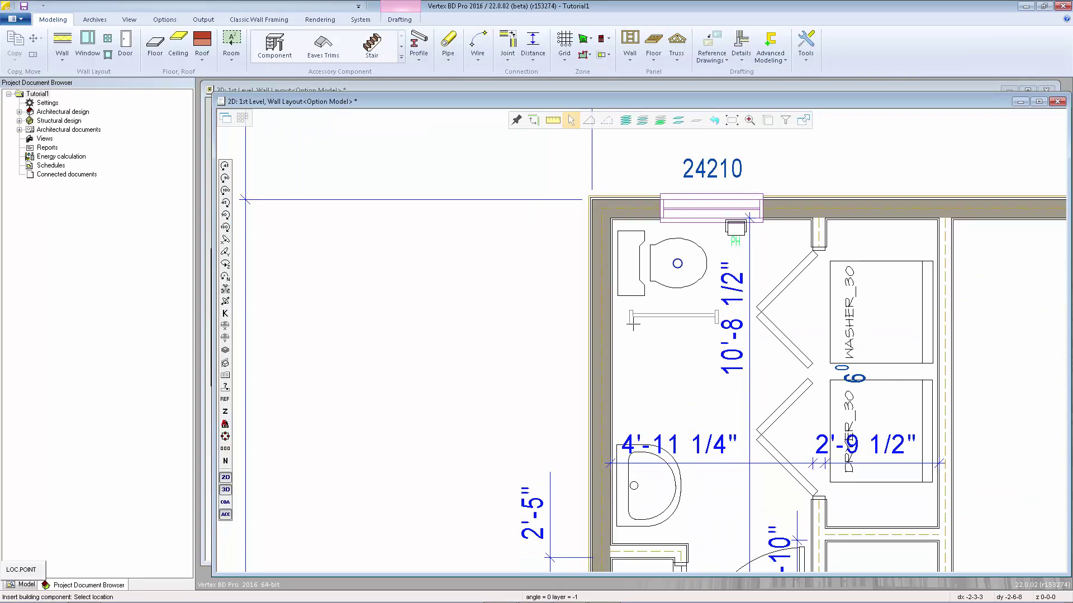
{"action": "left_click", "coordinate": [226, 219]}
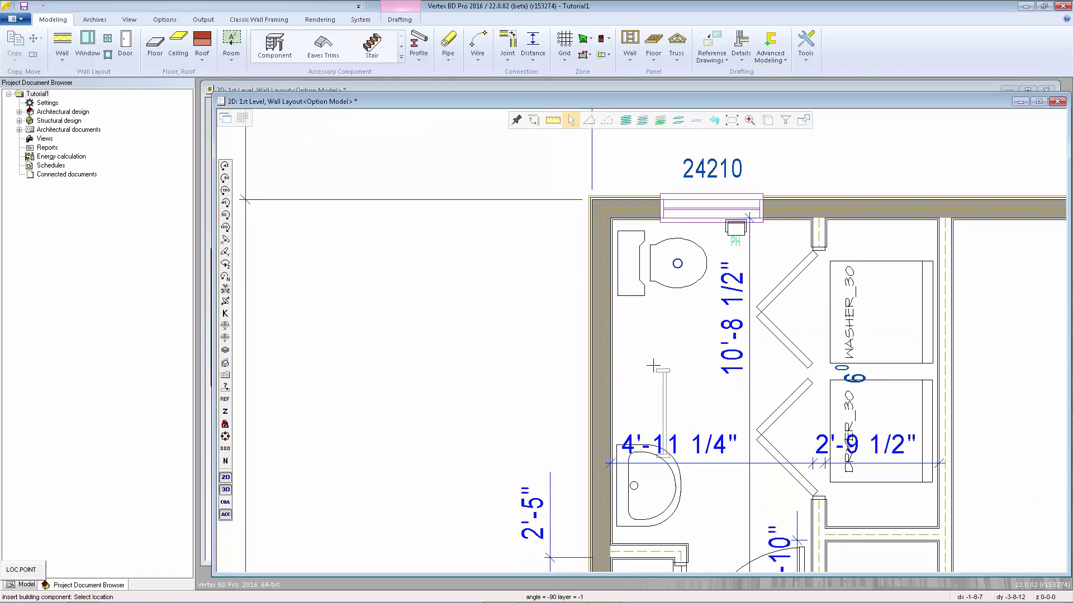
{"action": "scroll", "coordinate": [657, 370], "scroll_direction": "up", "scroll_amount": 4}
{"action": "scroll", "coordinate": [634, 330], "scroll_direction": "down", "scroll_amount": 3}
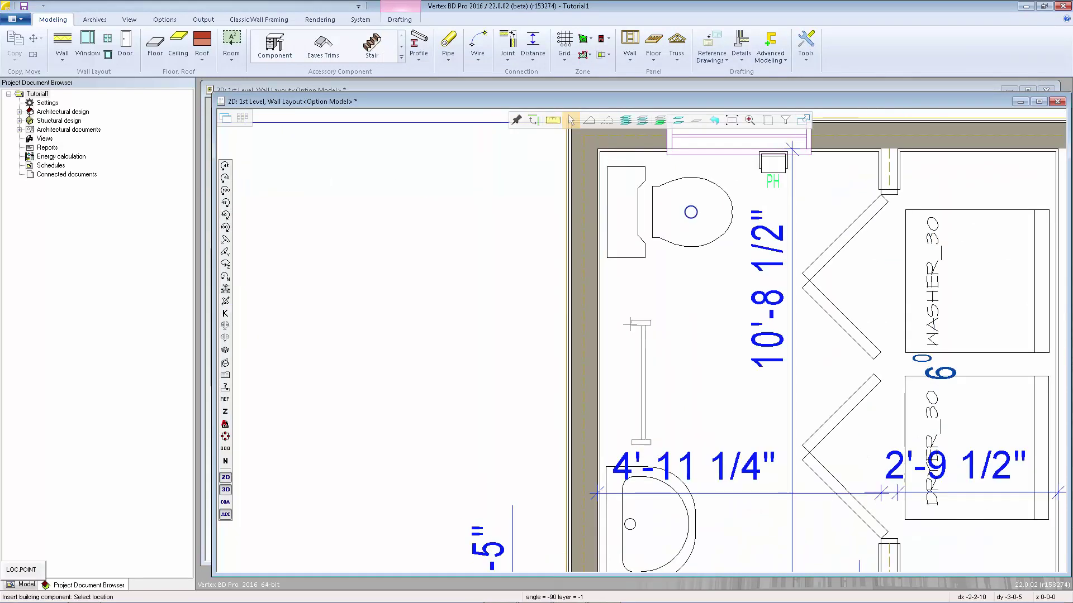
{"action": "left_click", "coordinate": [600, 298]}
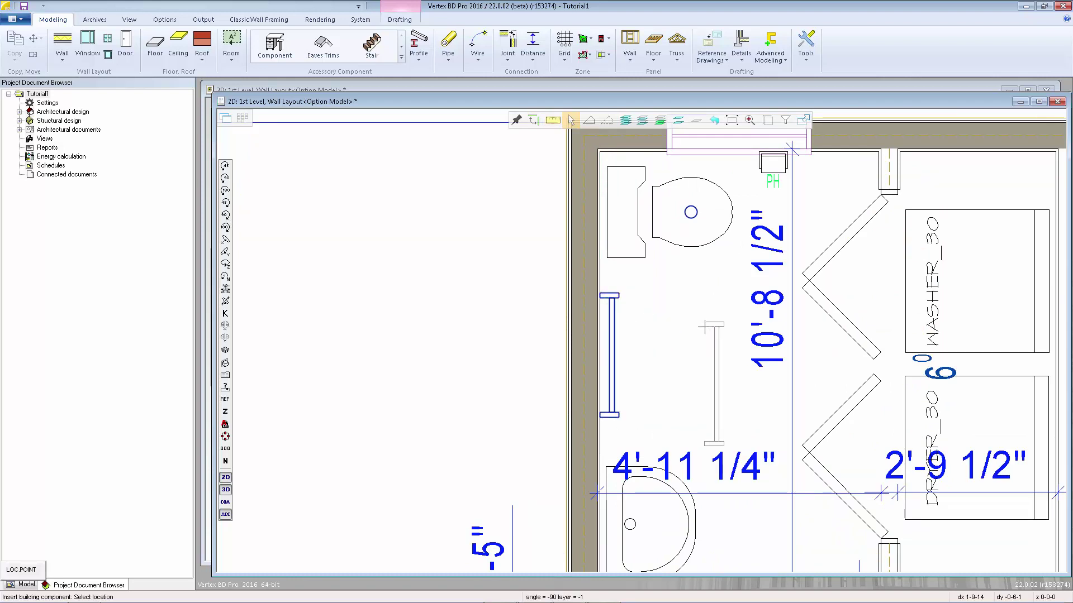
{"action": "key", "text": "Escape"}
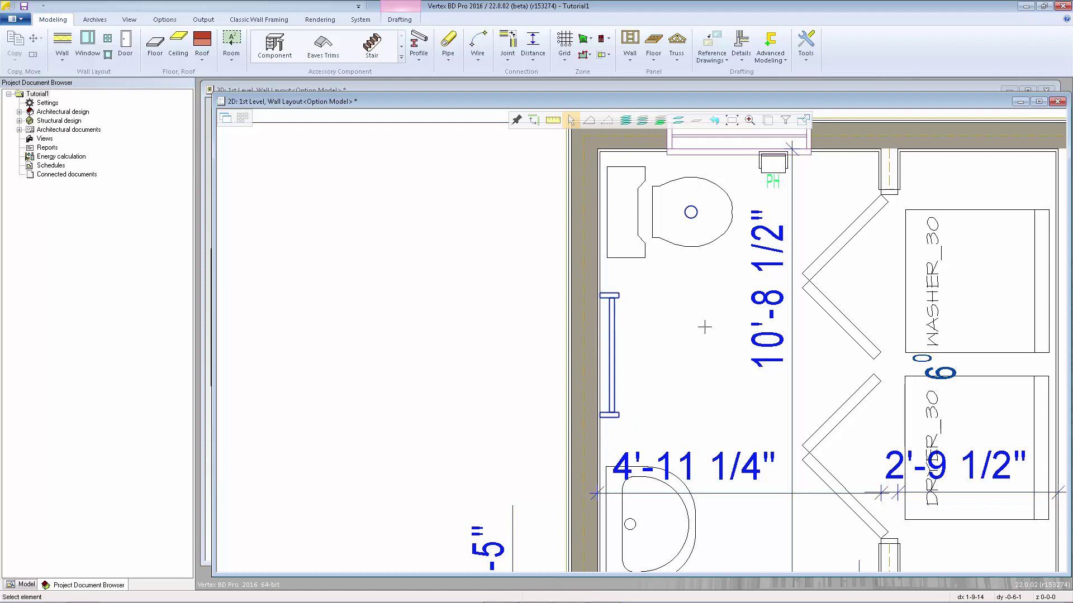
Step: Examine the furnished bathroom and laundry closet in the 3D model from above, and return to the 2D floor plan
{"action": "scroll", "coordinate": [705, 327], "scroll_direction": "down", "scroll_amount": 4}
{"action": "scroll", "coordinate": [666, 356], "scroll_direction": "up", "scroll_amount": 2}
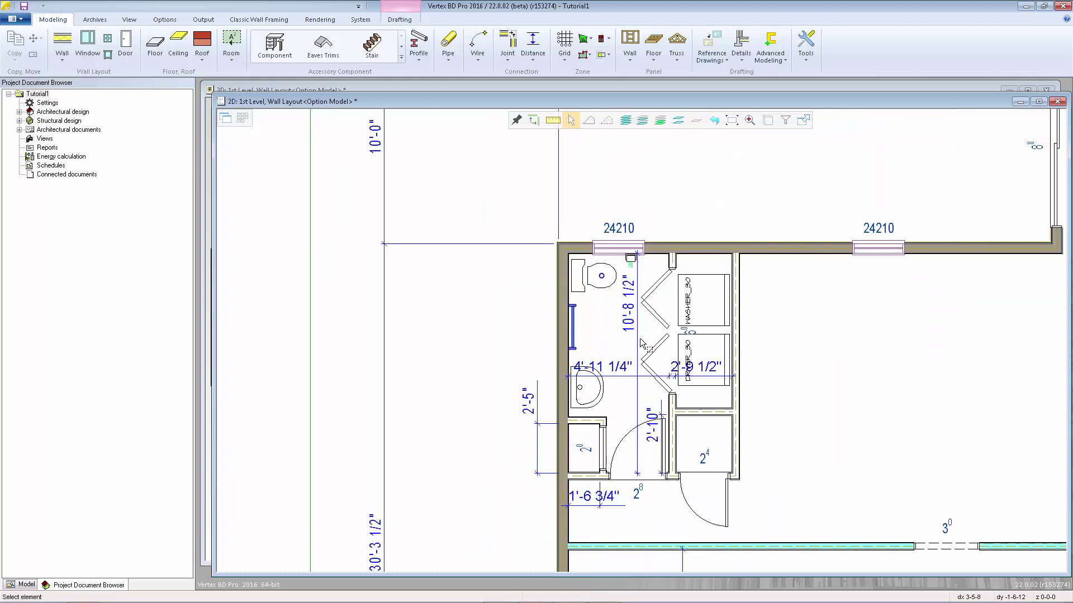
{"action": "key", "text": "ctrl+Tab"}
{"action": "middle_click_drag", "start_coordinate": [511, 273], "coordinate": [521, 278]}
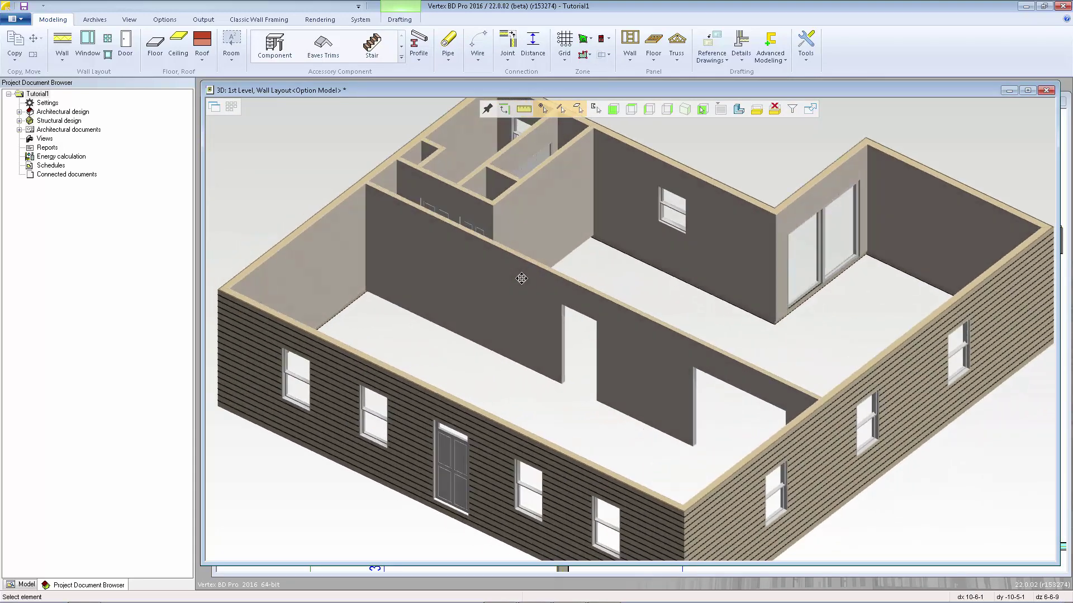
{"action": "scroll", "coordinate": [522, 279], "scroll_direction": "down", "scroll_amount": 5}
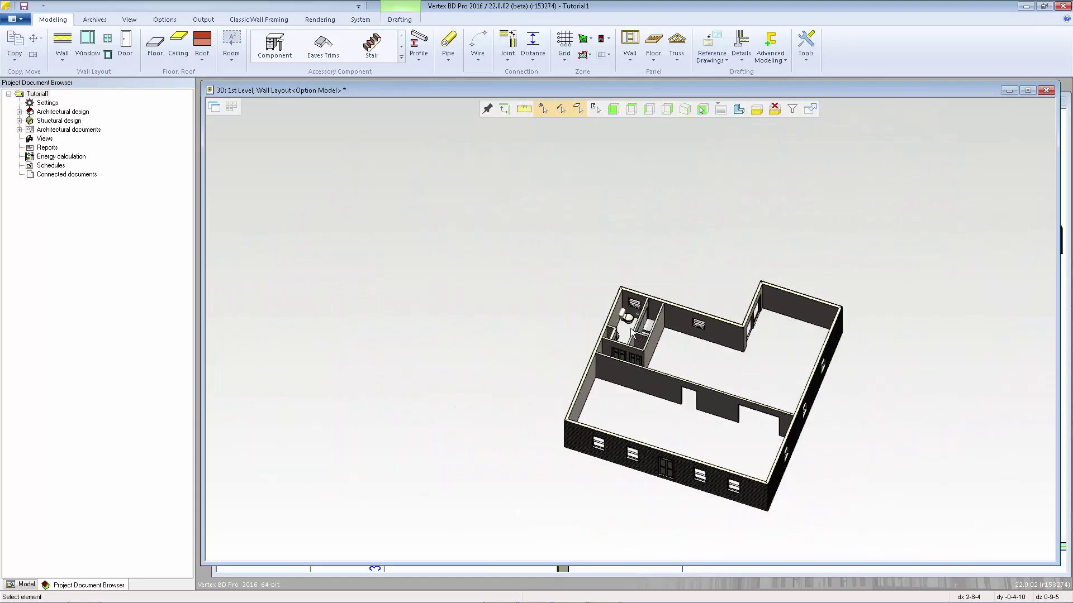
{"action": "scroll", "coordinate": [631, 333], "scroll_direction": "up", "scroll_amount": 5}
{"action": "middle_click_drag", "start_coordinate": [643, 347], "coordinate": [635, 370]}
{"action": "middle_click_drag", "start_coordinate": [635, 370], "coordinate": [636, 370]}
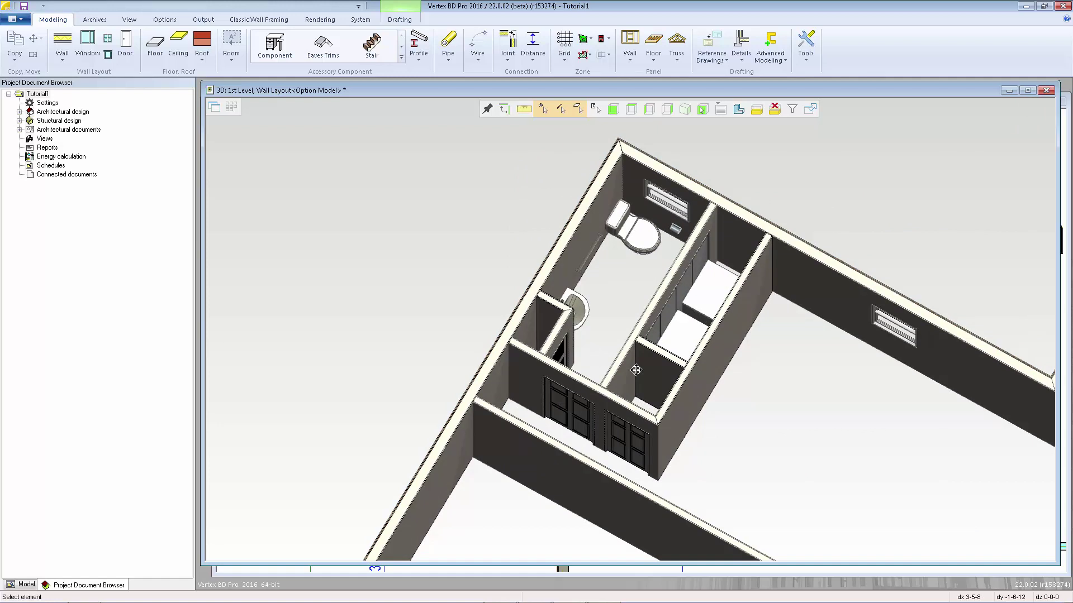
{"action": "key", "text": "ctrl+Tab"}
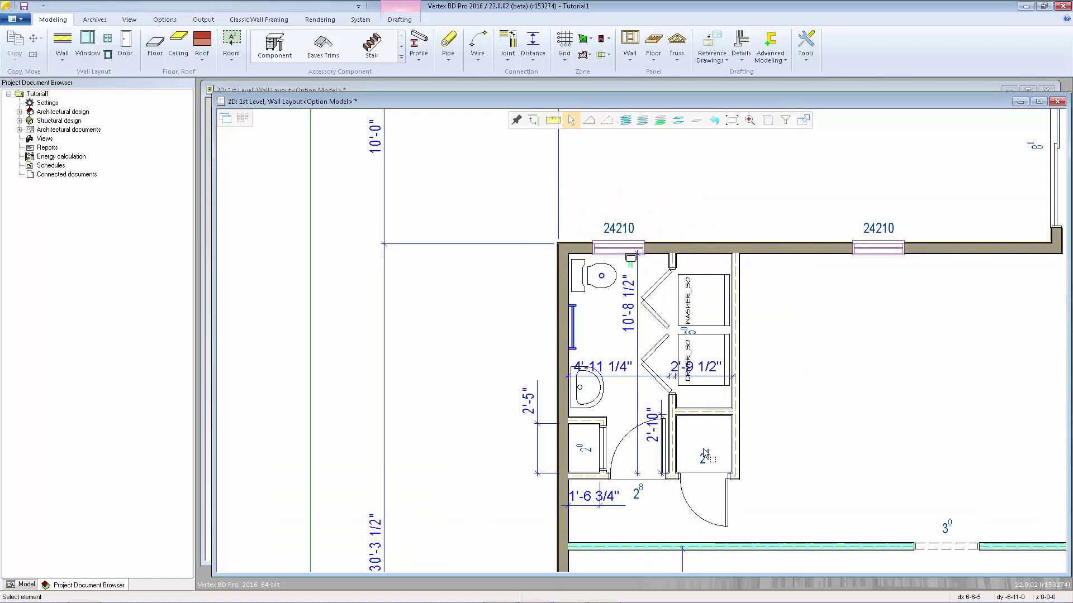
Step: Insert (4) 12" Wire Shelves from the Shelf components, spanning their length between the small 2'-0" closet's two corners along the exterior wall
{"action": "middle_click_drag", "start_coordinate": [707, 456], "coordinate": [641, 340]}
{"action": "scroll", "coordinate": [640, 339], "scroll_direction": "up", "scroll_amount": 2}
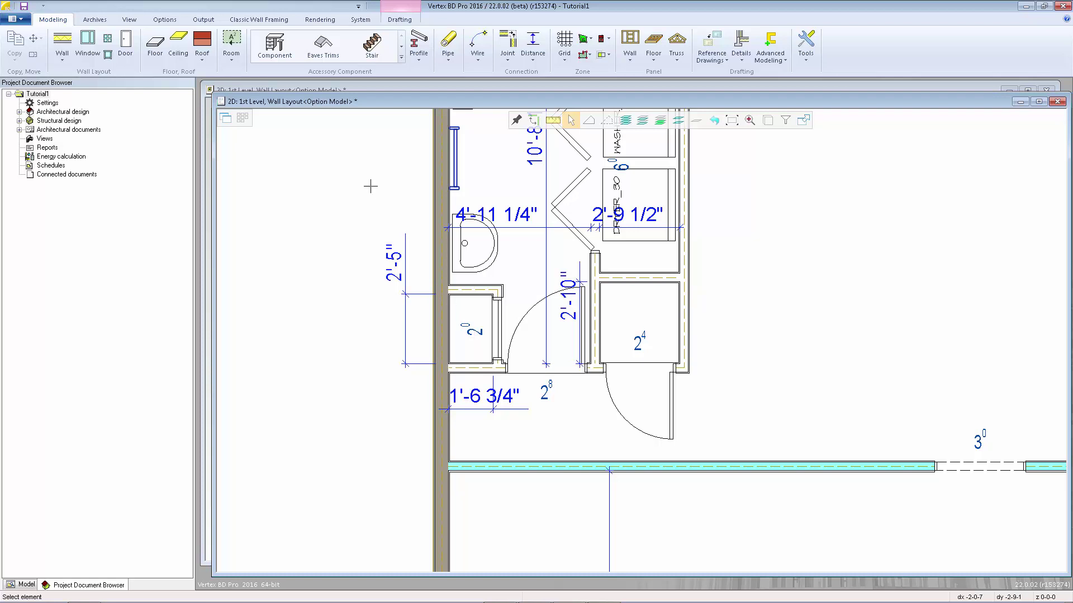
{"action": "left_click", "coordinate": [273, 49]}
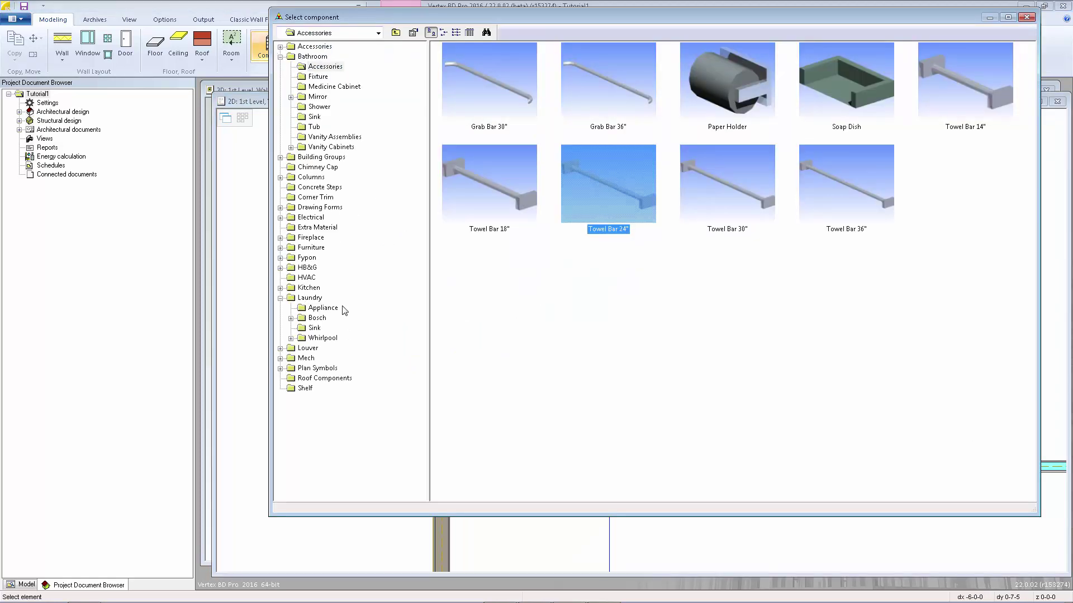
{"action": "left_click", "coordinate": [305, 389]}
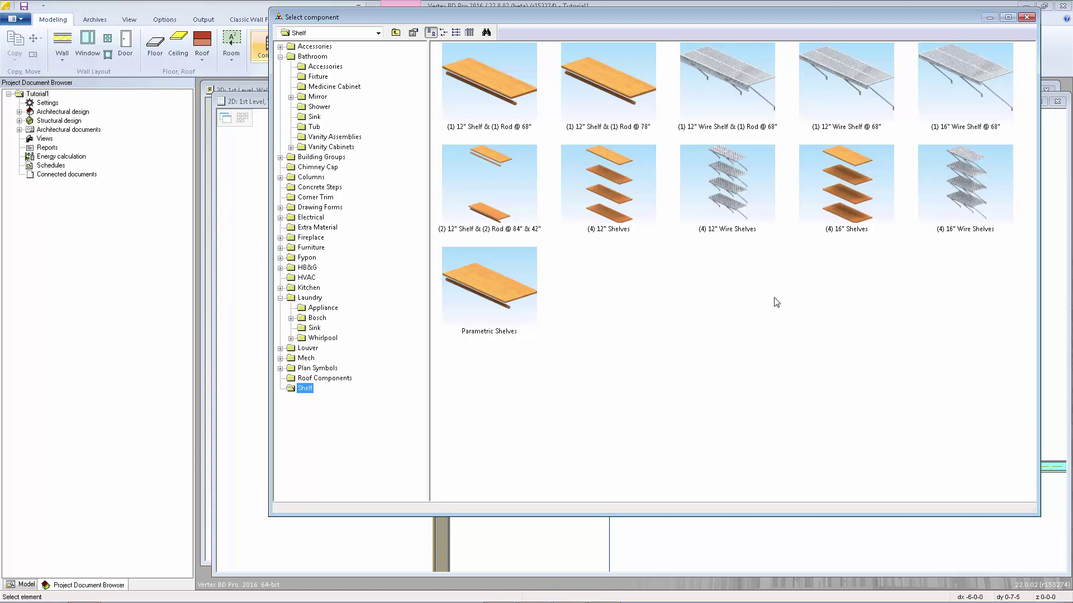
{"action": "left_click", "coordinate": [732, 184]}
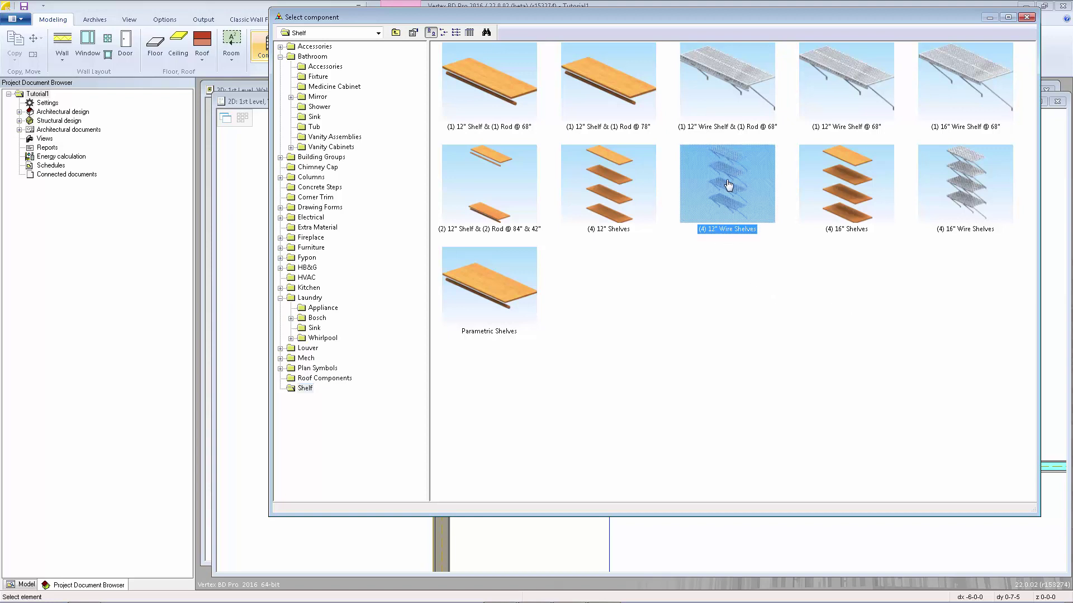
{"action": "double_click", "coordinate": [729, 184]}
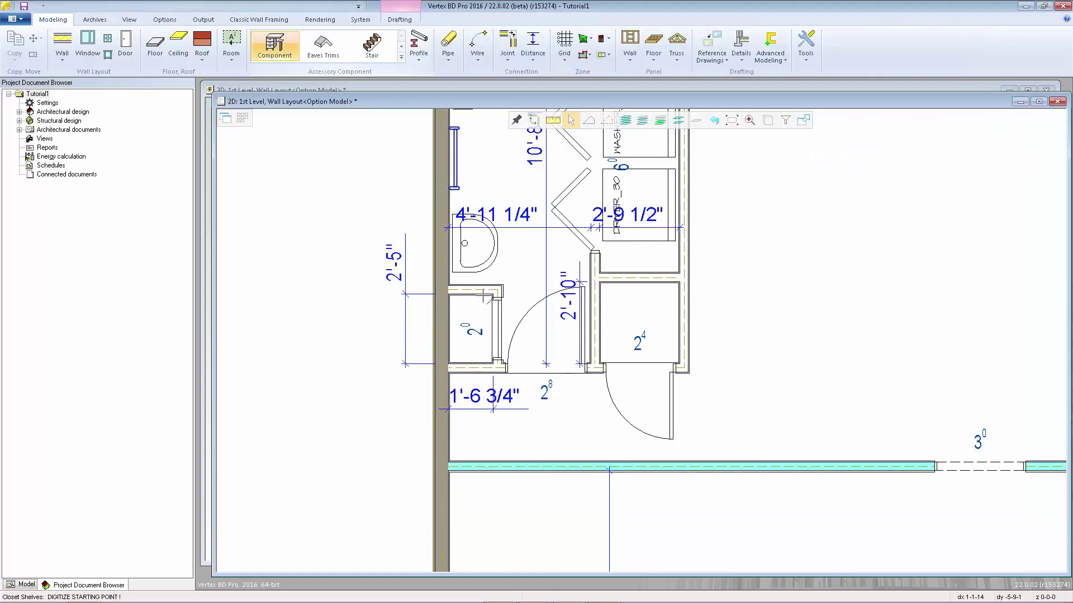
{"action": "scroll", "coordinate": [313, 363], "scroll_direction": "up", "scroll_amount": 1}
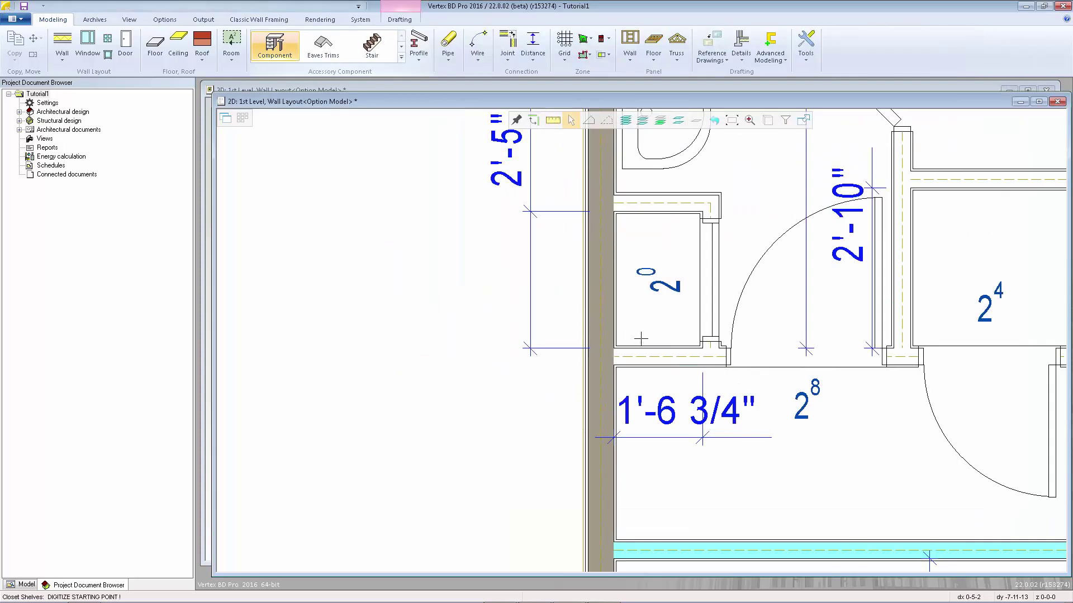
{"action": "scroll", "coordinate": [641, 338], "scroll_direction": "up", "scroll_amount": 1}
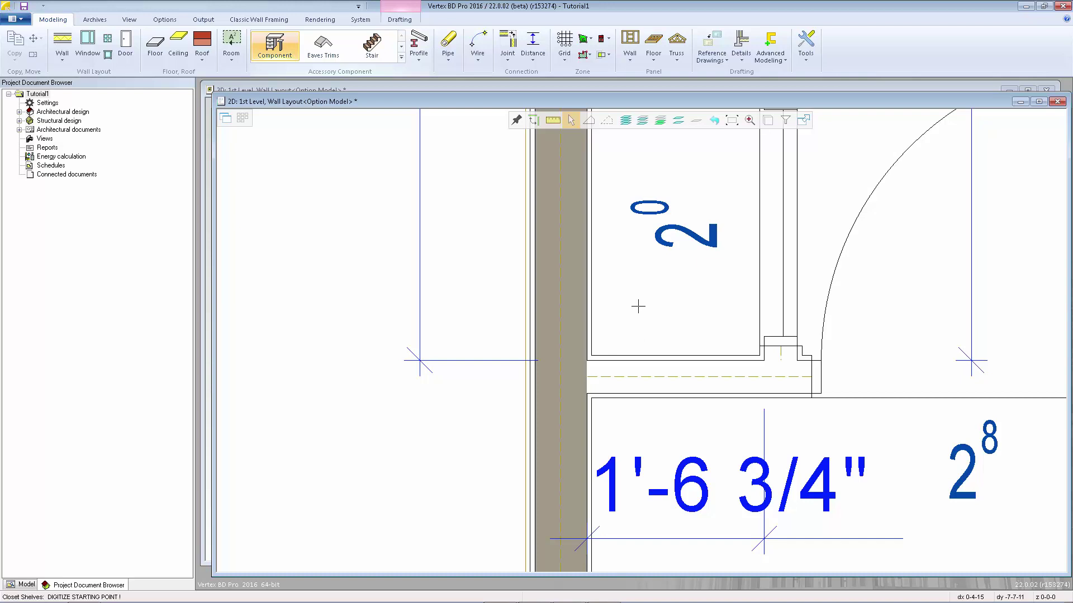
{"action": "left_click", "coordinate": [592, 357]}
{"action": "scroll", "coordinate": [617, 250], "scroll_direction": "down", "scroll_amount": 1}
{"action": "left_click", "coordinate": [628, 268]}
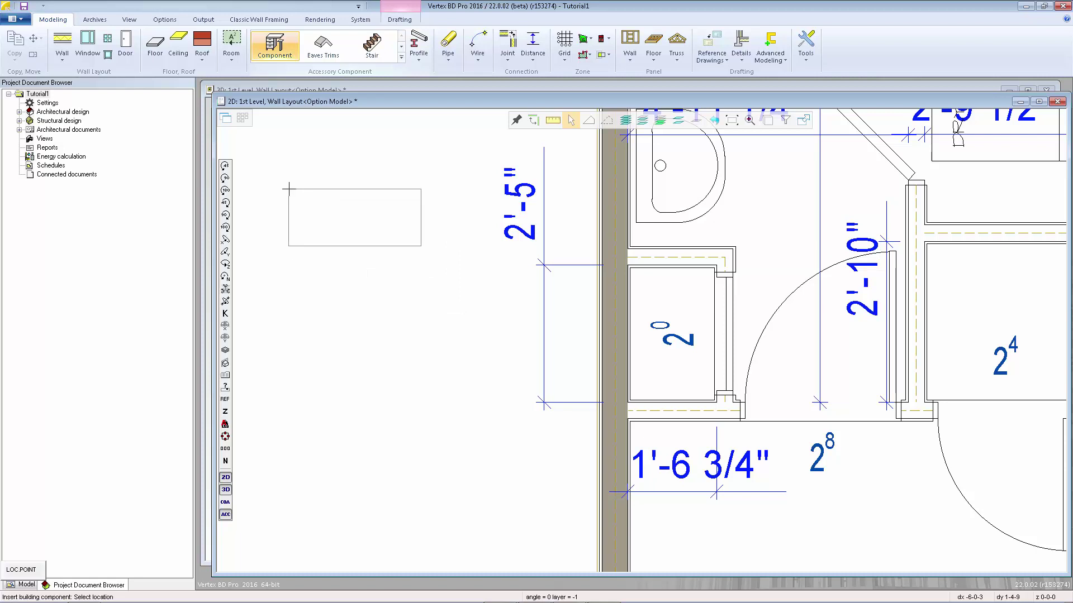
Step: Rotate the wire shelves to 90 degrees and place them at the 2'-0" closet's lower inside corner against the exterior wall
{"action": "left_click", "coordinate": [225, 178]}
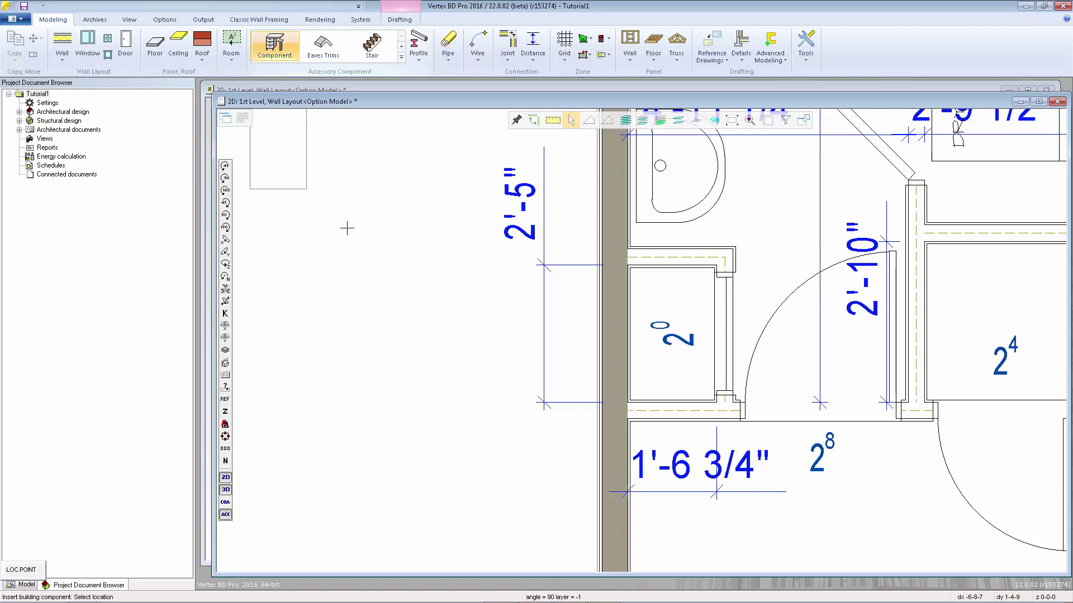
{"action": "left_click", "coordinate": [630, 400]}
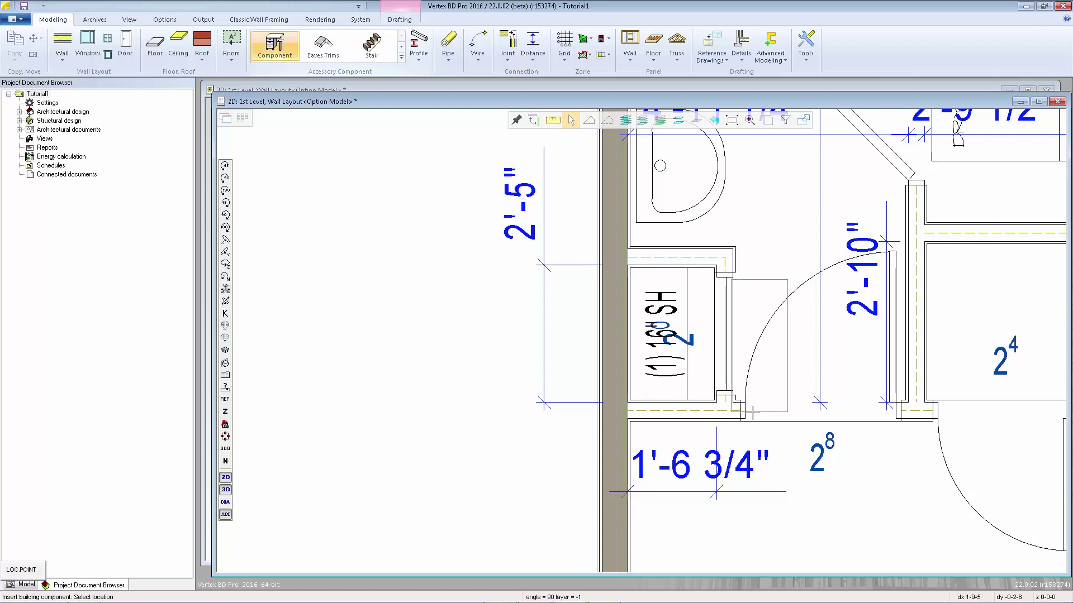
{"action": "scroll", "coordinate": [615, 347], "scroll_direction": "down", "scroll_amount": 2}
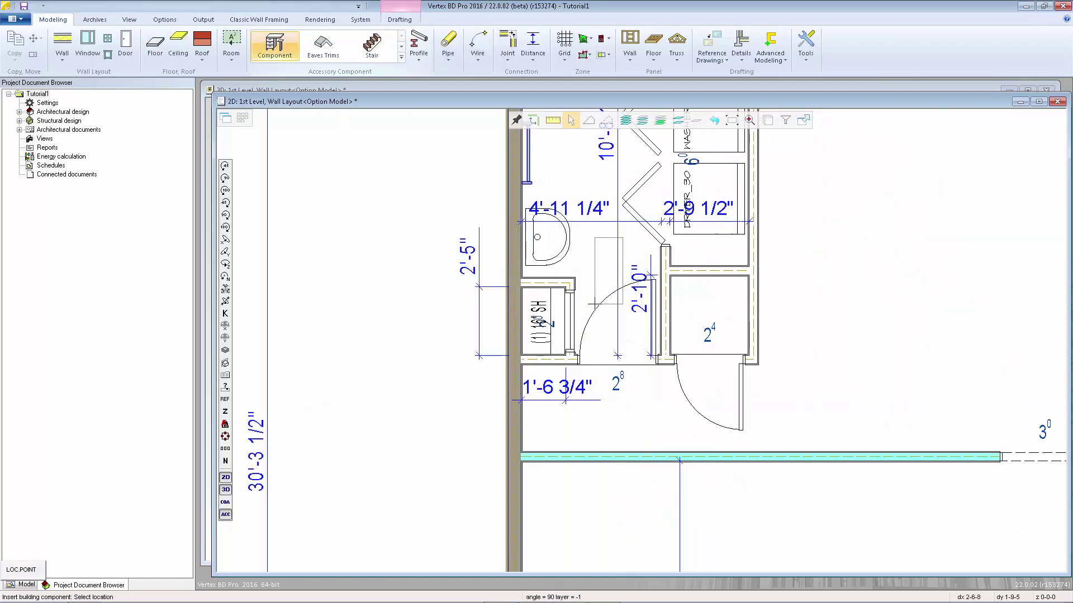
{"action": "key", "text": "Escape"}
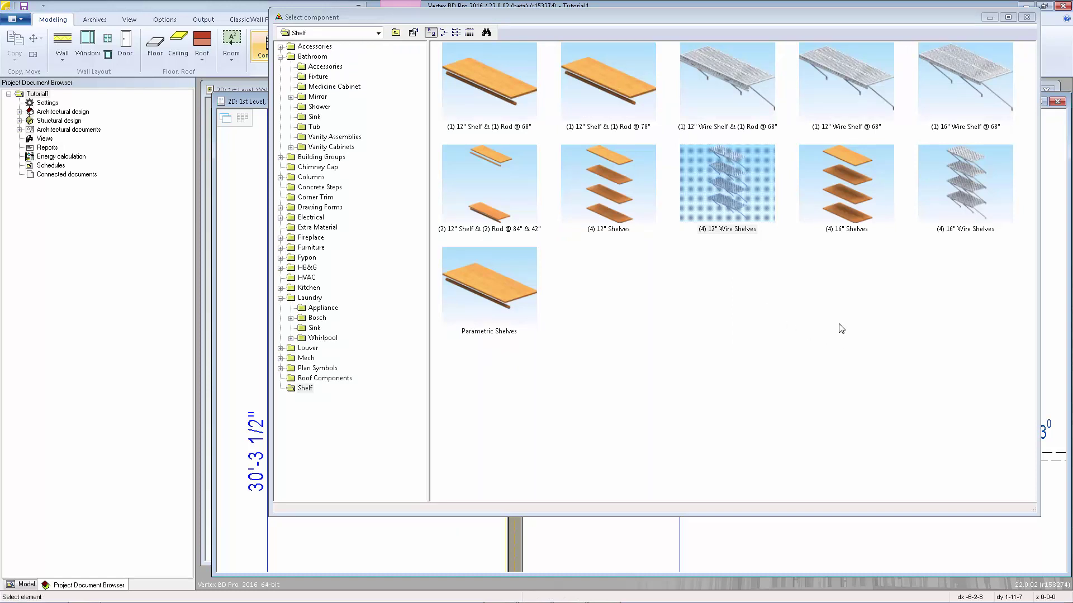
Step: Insert a (1) 12" Wire Shelf & (1) Rod @ 68" across the 2'-4" closet, along the wall shared with the laundry closet
{"action": "double_click", "coordinate": [729, 92]}
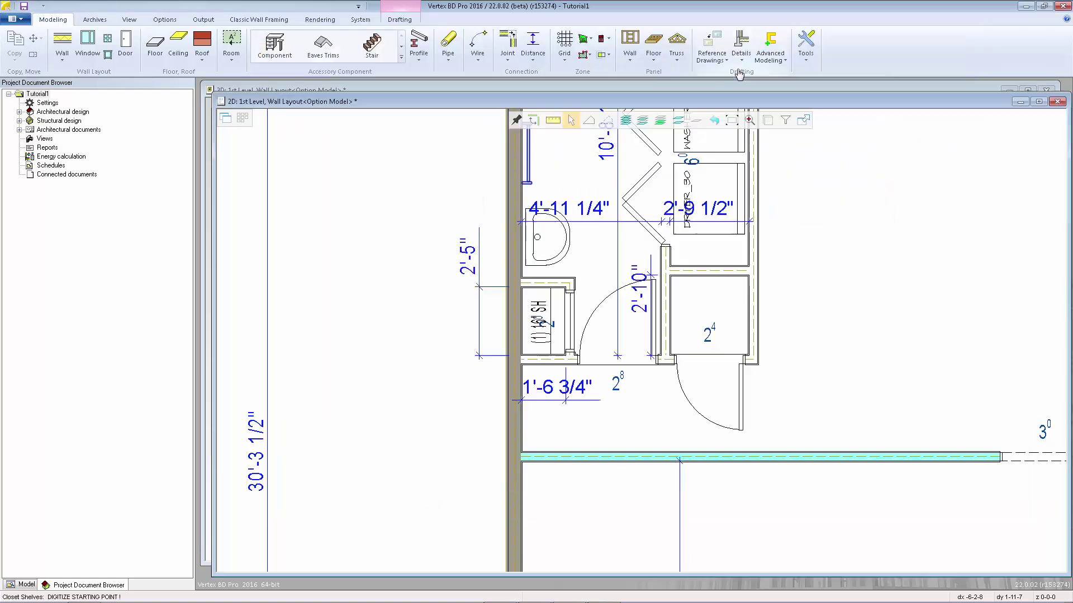
{"action": "scroll", "coordinate": [684, 290], "scroll_direction": "up", "scroll_amount": 3}
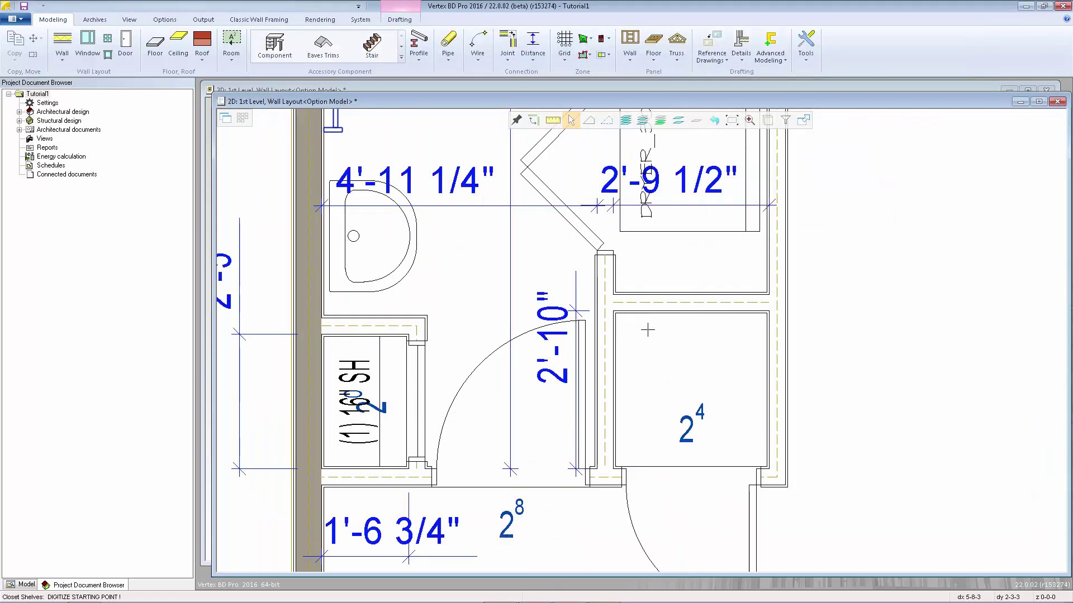
{"action": "left_click", "coordinate": [617, 314]}
{"action": "left_click", "coordinate": [768, 314]}
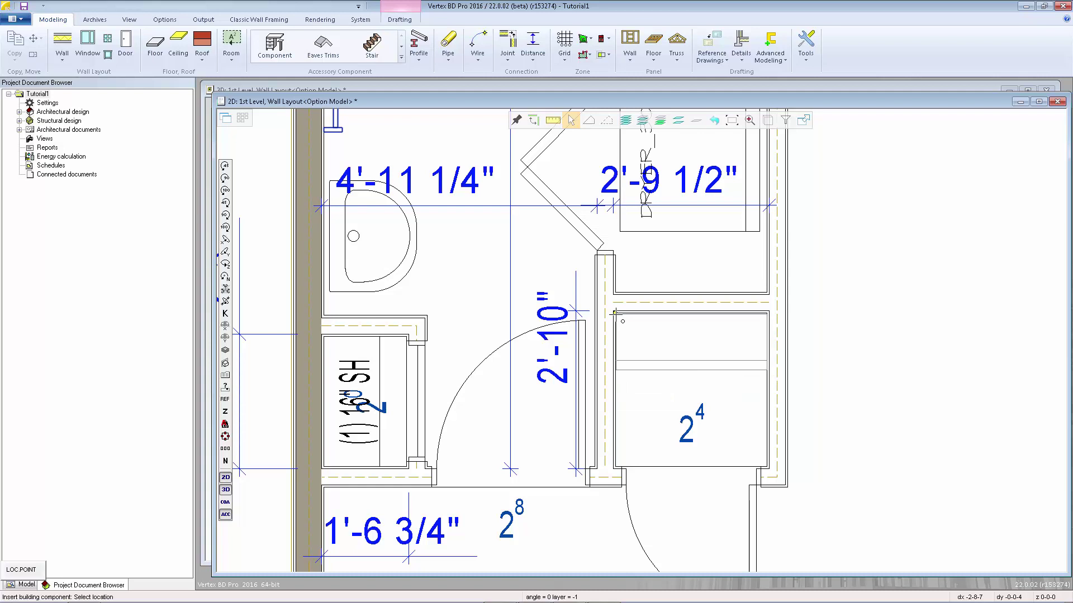
{"action": "left_click", "coordinate": [614, 313]}
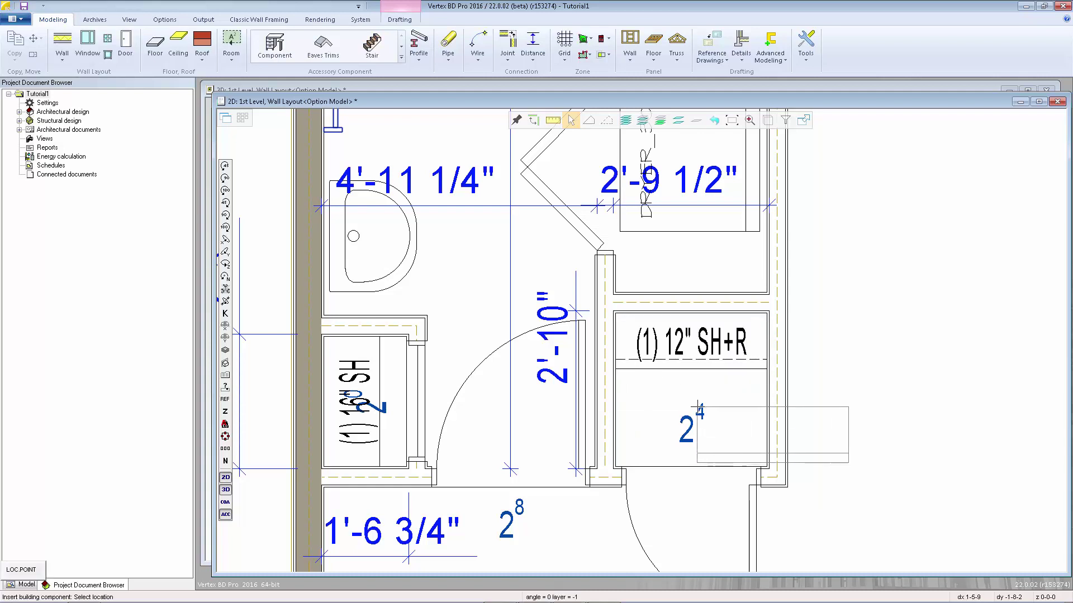
{"action": "scroll", "coordinate": [612, 304], "scroll_direction": "down", "scroll_amount": 4}
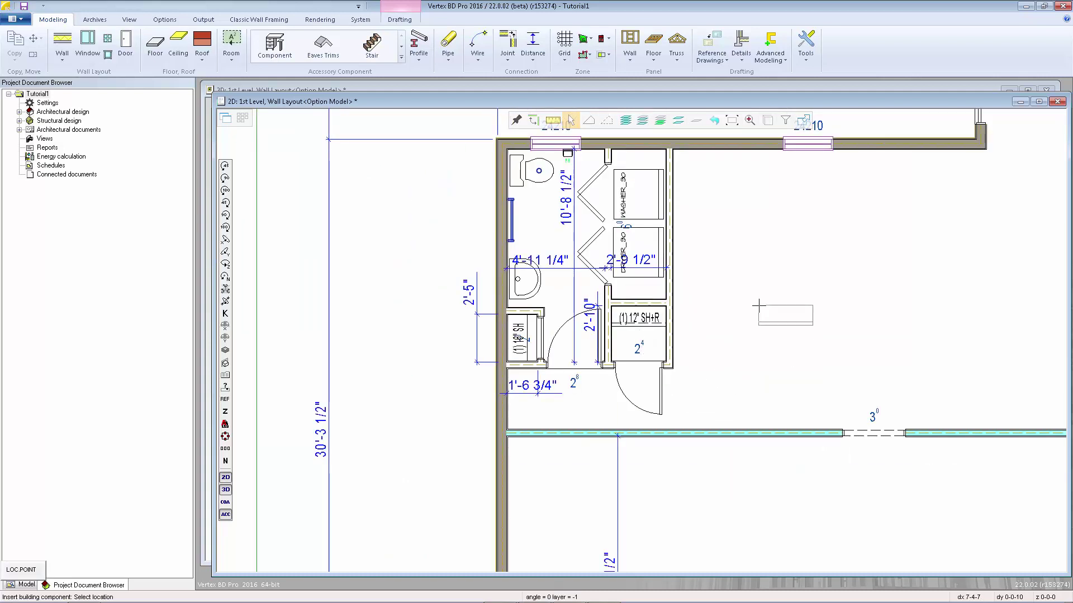
{"action": "key", "text": "Escape"}
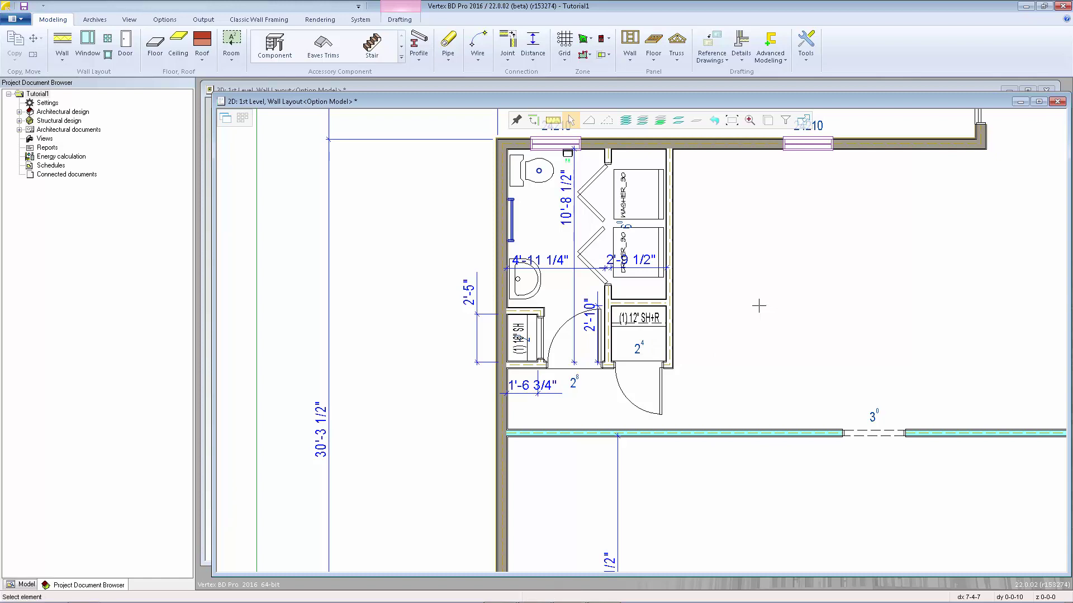
Step: Examine the closet shelving and the surrounding rooms in the 3D model from several angles
{"action": "key", "text": "ctrl+Tab"}
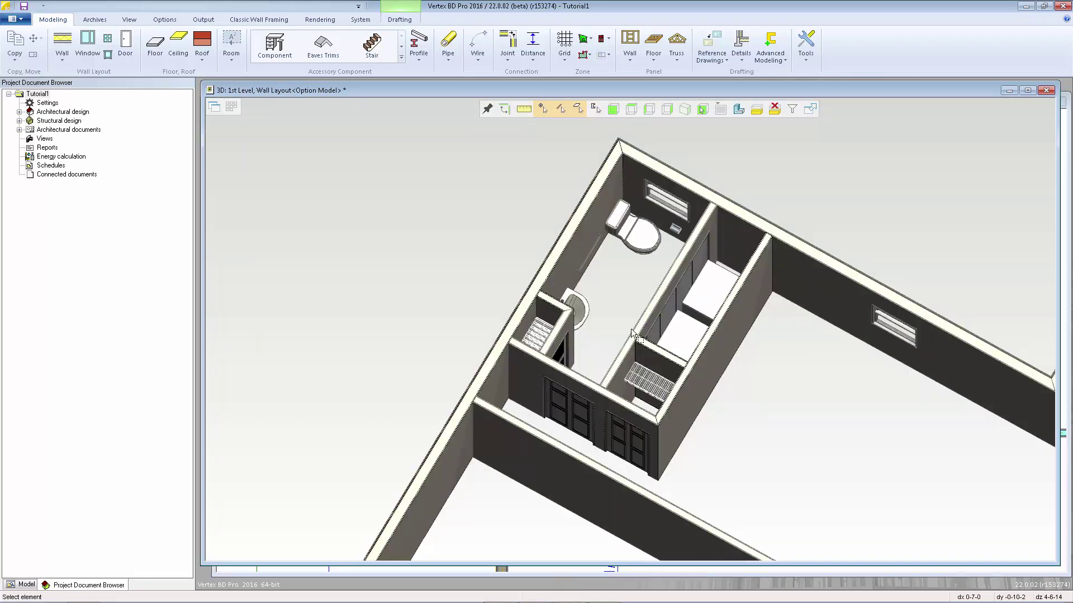
{"action": "scroll", "coordinate": [629, 329], "scroll_direction": "up", "scroll_amount": 3}
{"action": "middle_click_drag", "start_coordinate": [629, 329], "coordinate": [614, 310]}
{"action": "scroll", "coordinate": [614, 305], "scroll_direction": "down", "scroll_amount": 3}
{"action": "scroll", "coordinate": [520, 234], "scroll_direction": "up", "scroll_amount": 3}
{"action": "middle_click_drag", "start_coordinate": [650, 363], "coordinate": [643, 334]}
{"action": "scroll", "coordinate": [656, 368], "scroll_direction": "down", "scroll_amount": 5}
{"action": "scroll", "coordinate": [646, 346], "scroll_direction": "down", "scroll_amount": 2}
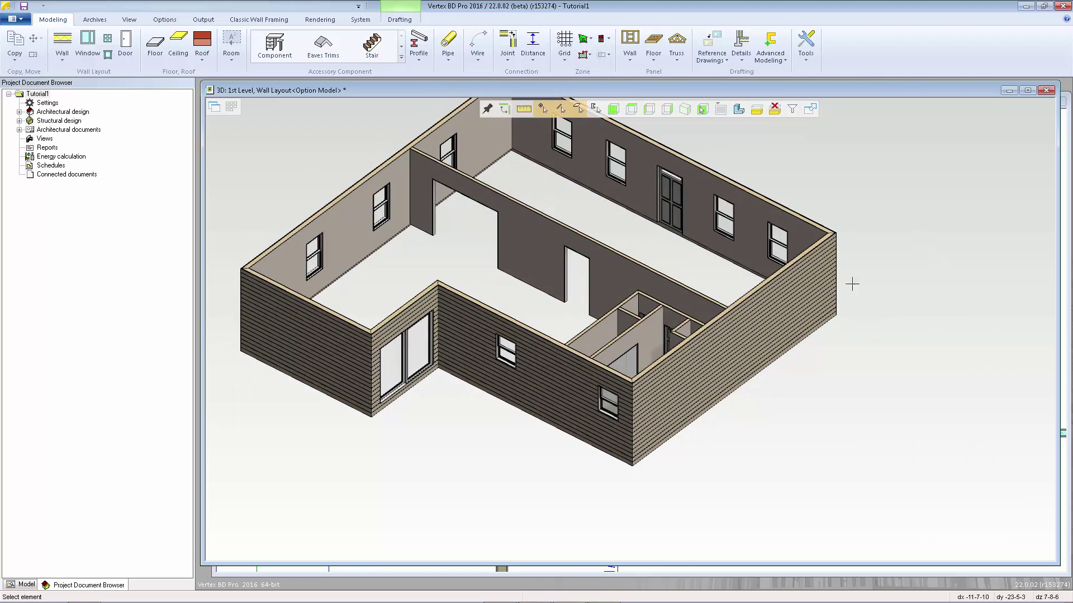
Step: Hide the exterior side wall beside the bathroom in the 3D model and examine the wire shelves in the closet behind it
{"action": "scroll", "coordinate": [762, 423], "scroll_direction": "up", "scroll_amount": 2}
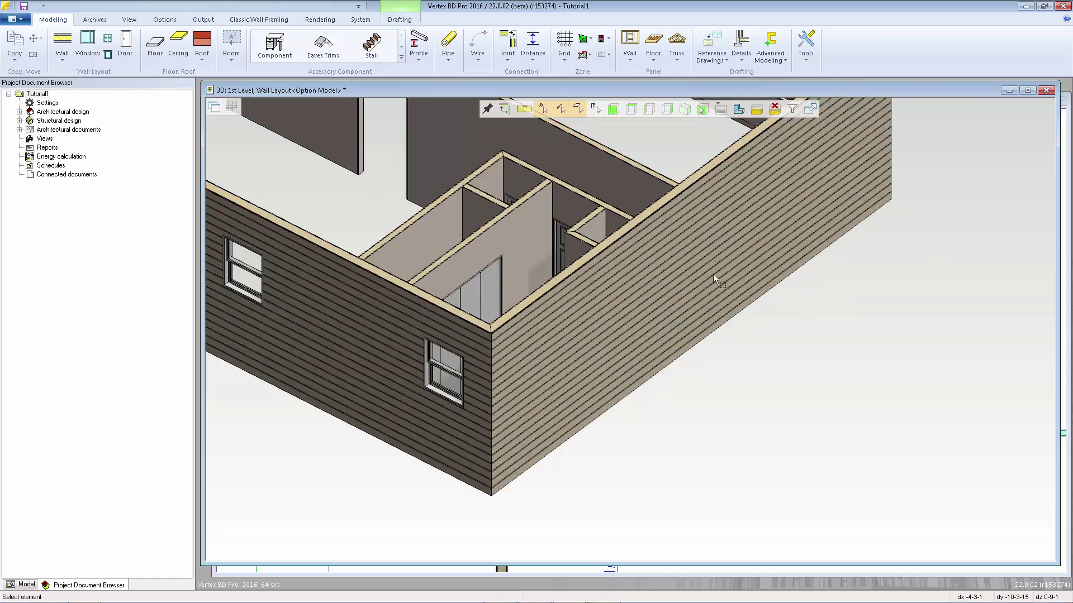
{"action": "left_click", "coordinate": [732, 209]}
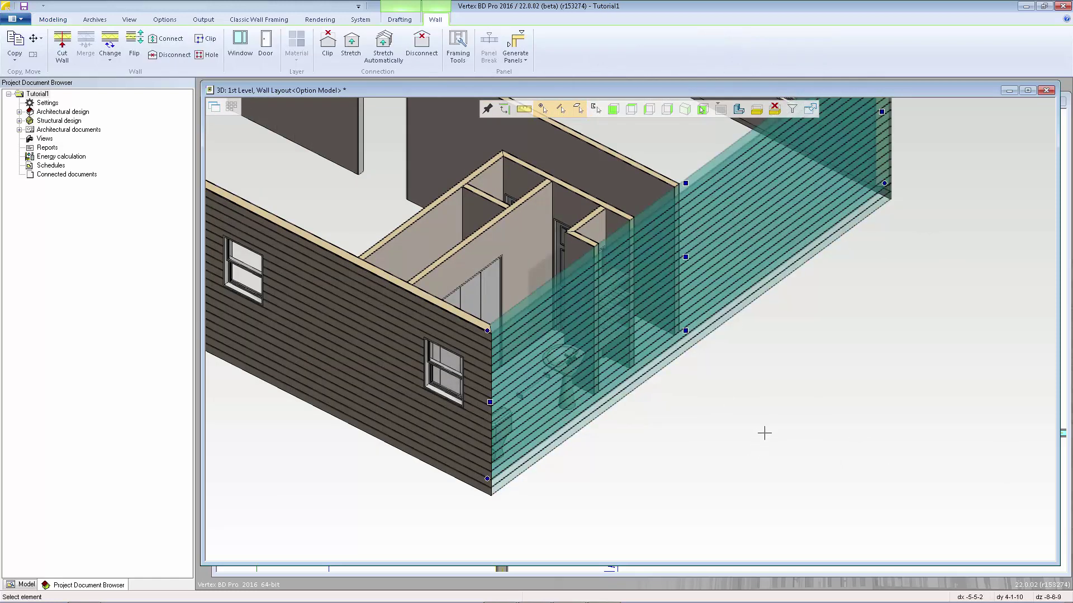
{"action": "right_click", "coordinate": [753, 259]}
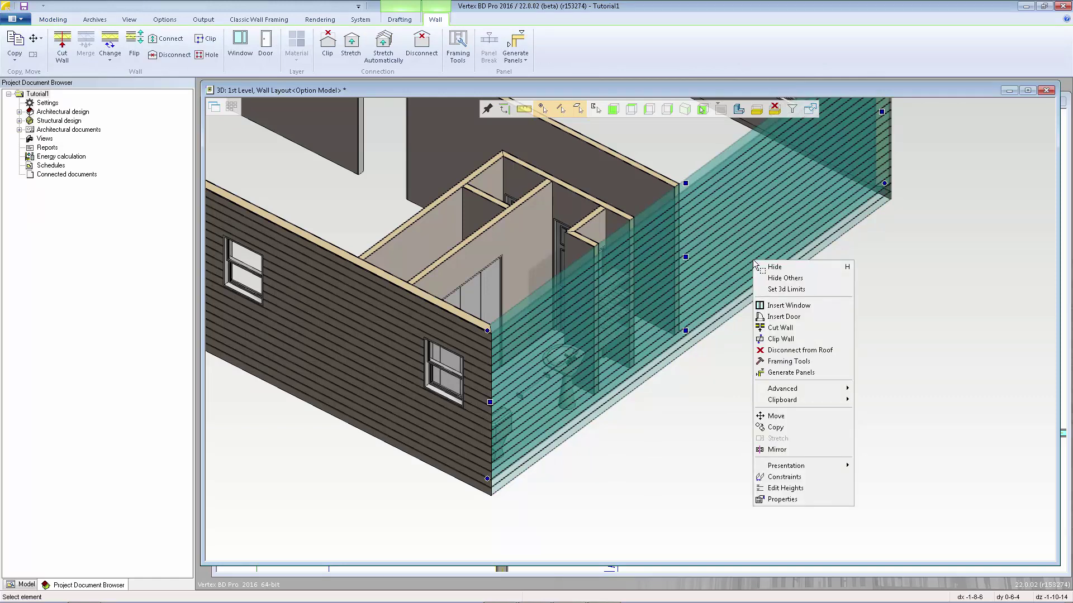
{"action": "left_click", "coordinate": [783, 269]}
{"action": "scroll", "coordinate": [627, 323], "scroll_direction": "up", "scroll_amount": 6}
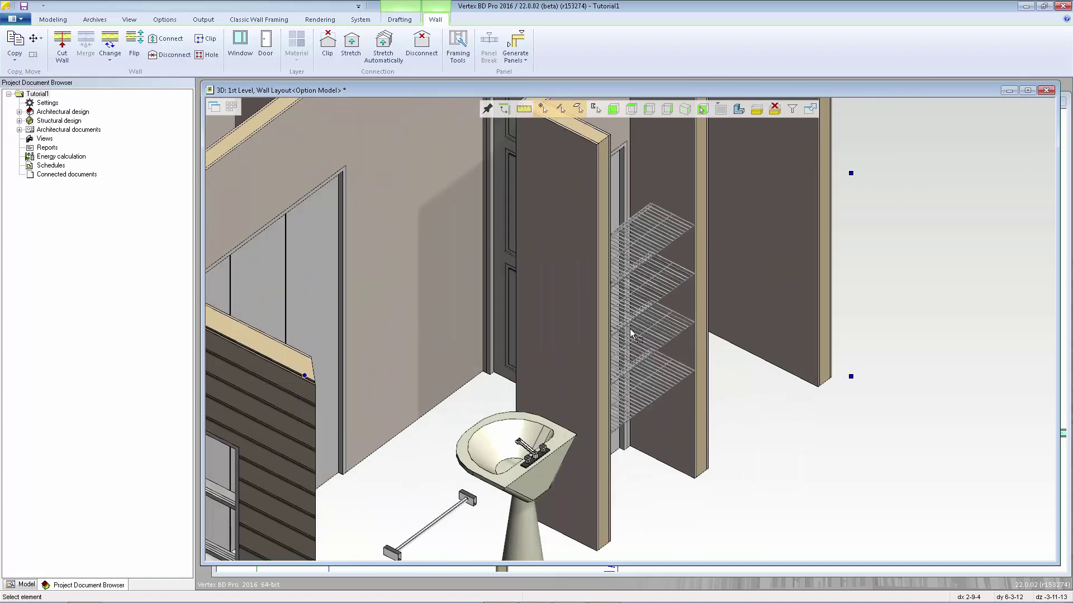
{"action": "scroll", "coordinate": [627, 323], "scroll_direction": "up", "scroll_amount": 5}
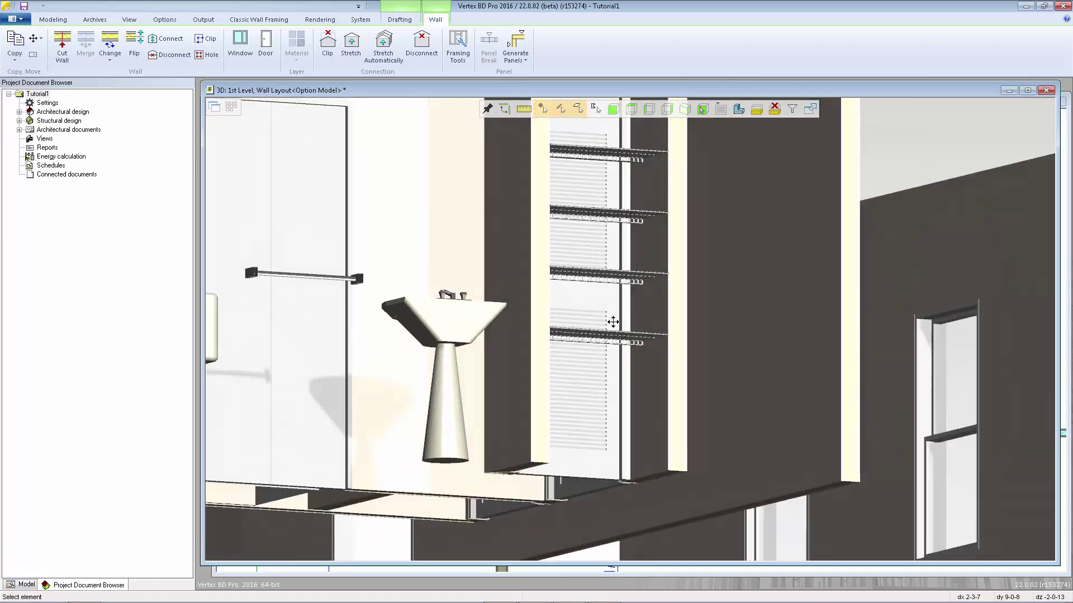
{"action": "middle_click_drag", "start_coordinate": [613, 322], "coordinate": [613, 323]}
{"action": "scroll", "coordinate": [613, 322], "scroll_direction": "down", "scroll_amount": 3}
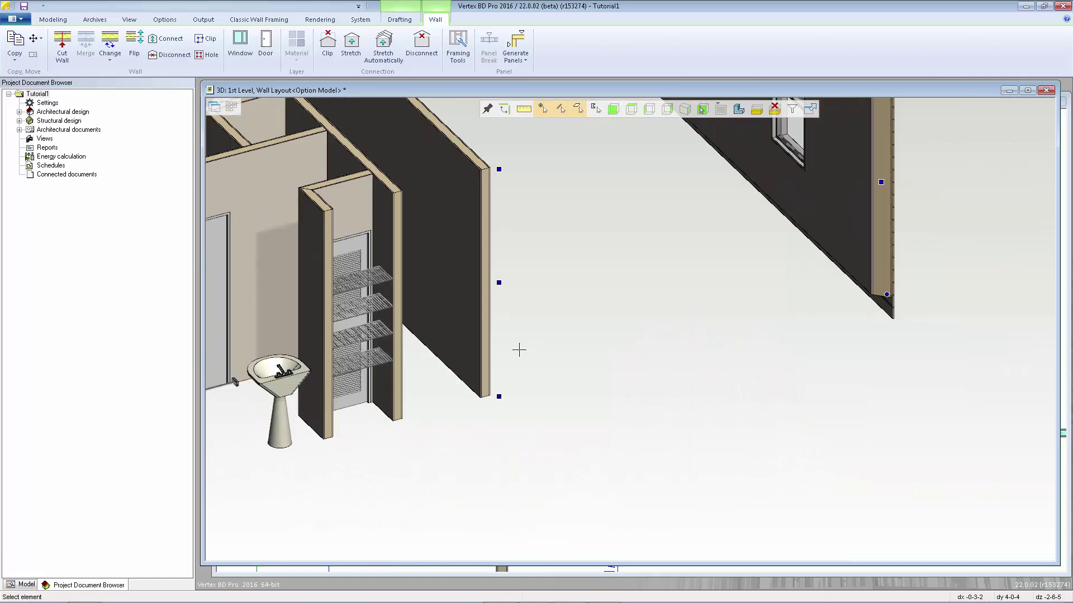
Step: Restore the hidden exterior wall in the 3D model and return to the full 2D floor plan
{"action": "scroll", "coordinate": [518, 352], "scroll_direction": "down", "scroll_amount": 3}
{"action": "left_click", "coordinate": [671, 333]}
{"action": "right_click", "coordinate": [727, 263]}
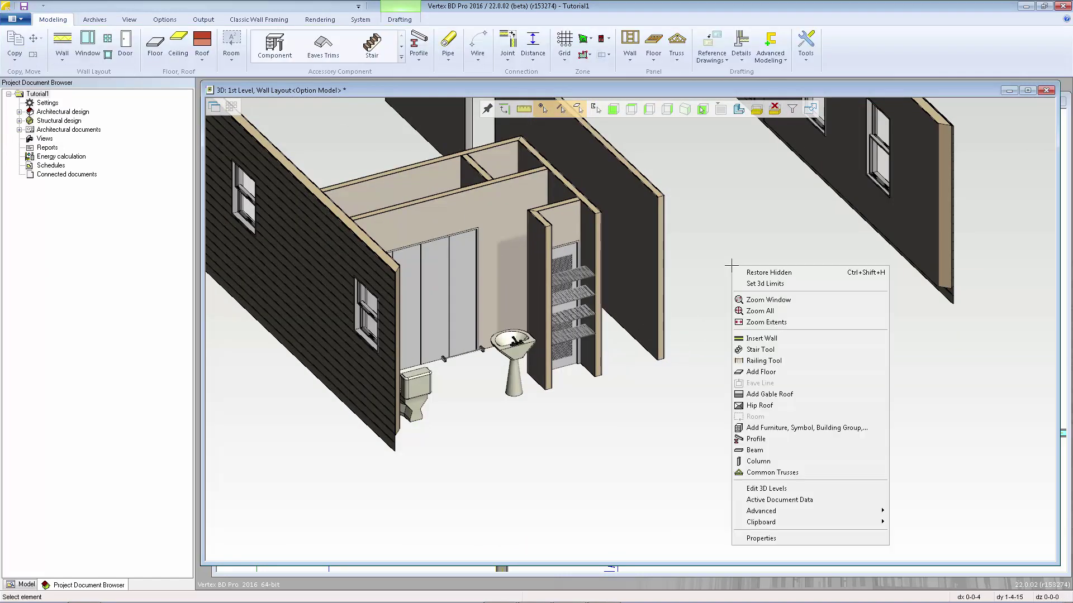
{"action": "left_click", "coordinate": [766, 273]}
{"action": "middle_click_drag", "start_coordinate": [536, 328], "coordinate": [567, 334]}
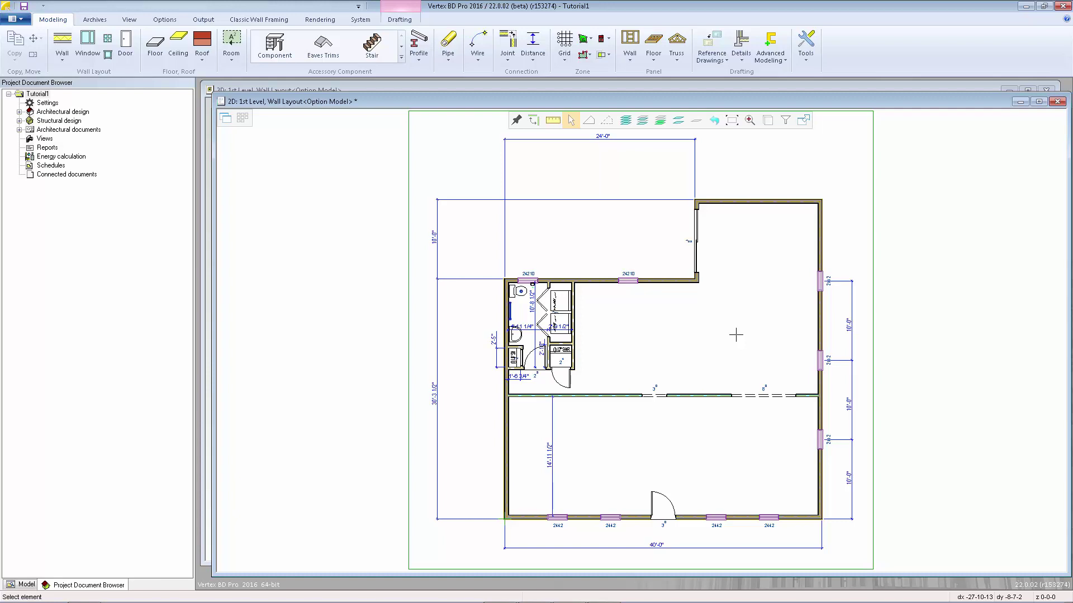
Step: Insert Kitchen Layout 2 from the Kitchen Layouts components at the inside corner where the laundry closet's side wall meets the exterior wall
{"action": "left_click", "coordinate": [274, 48]}
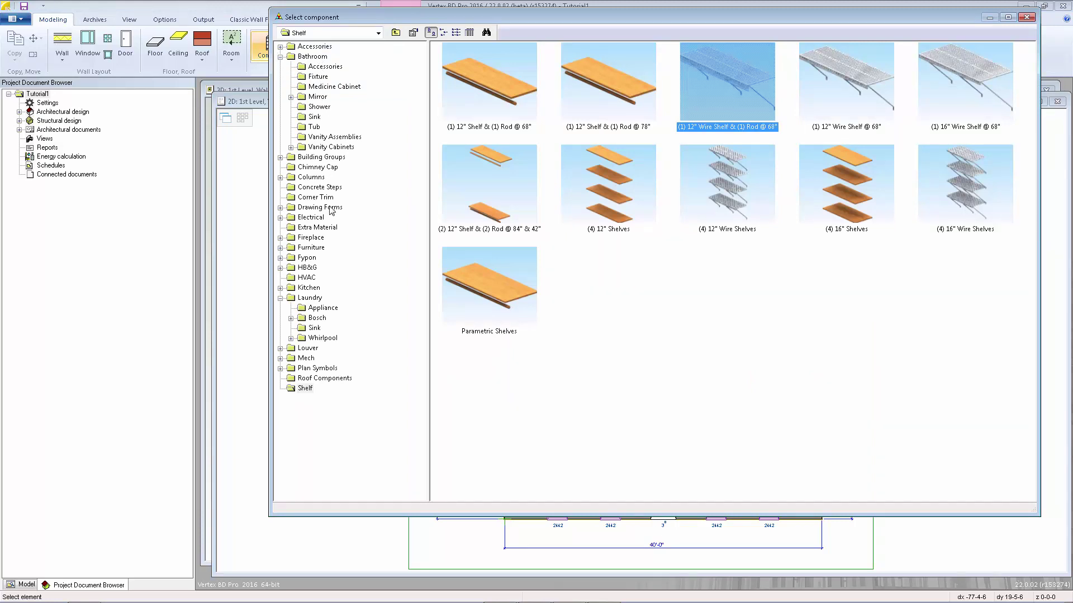
{"action": "left_click", "coordinate": [310, 289]}
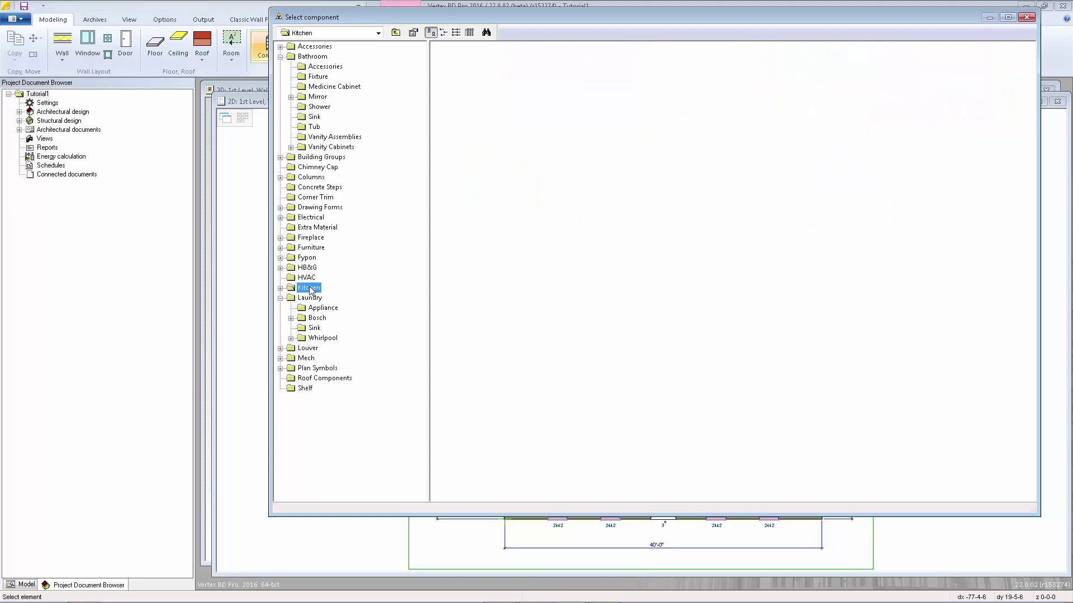
{"action": "left_click", "coordinate": [281, 288]}
{"action": "left_click", "coordinate": [320, 328]}
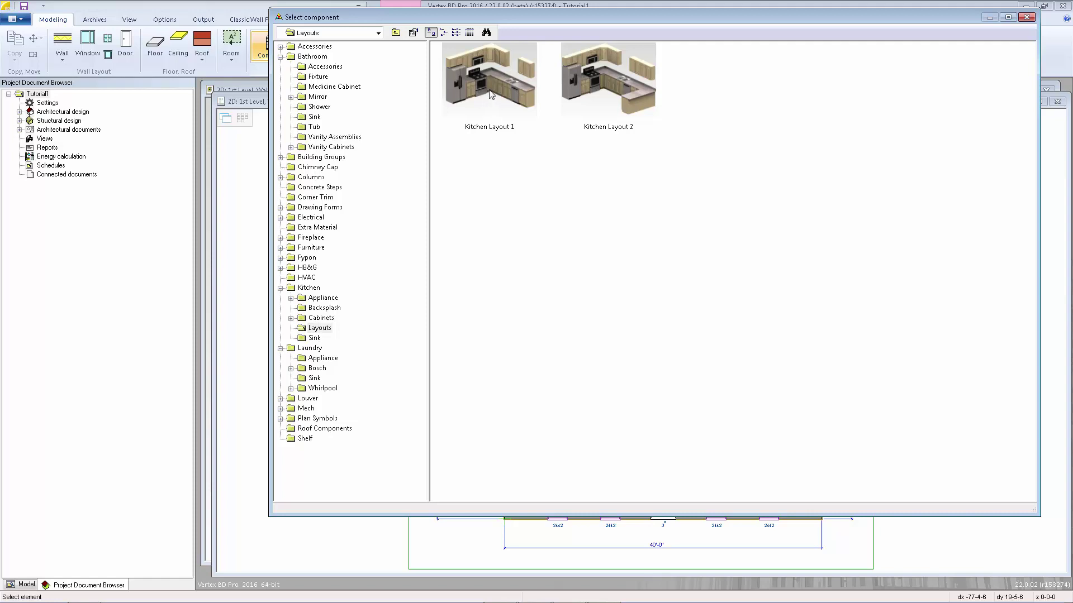
{"action": "double_click", "coordinate": [594, 92]}
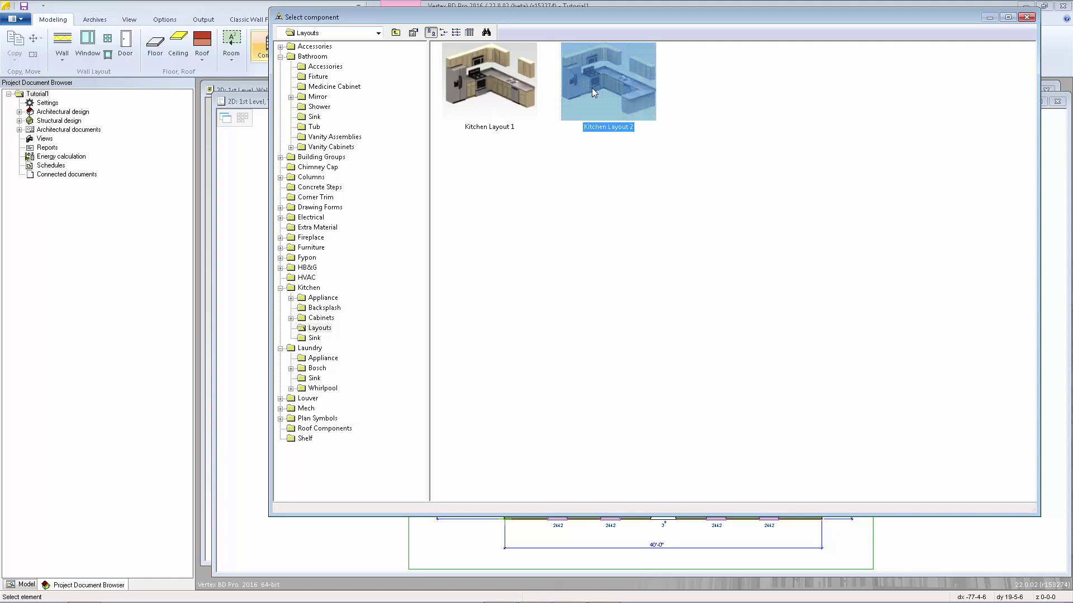
{"action": "scroll", "coordinate": [637, 335], "scroll_direction": "up", "scroll_amount": 5}
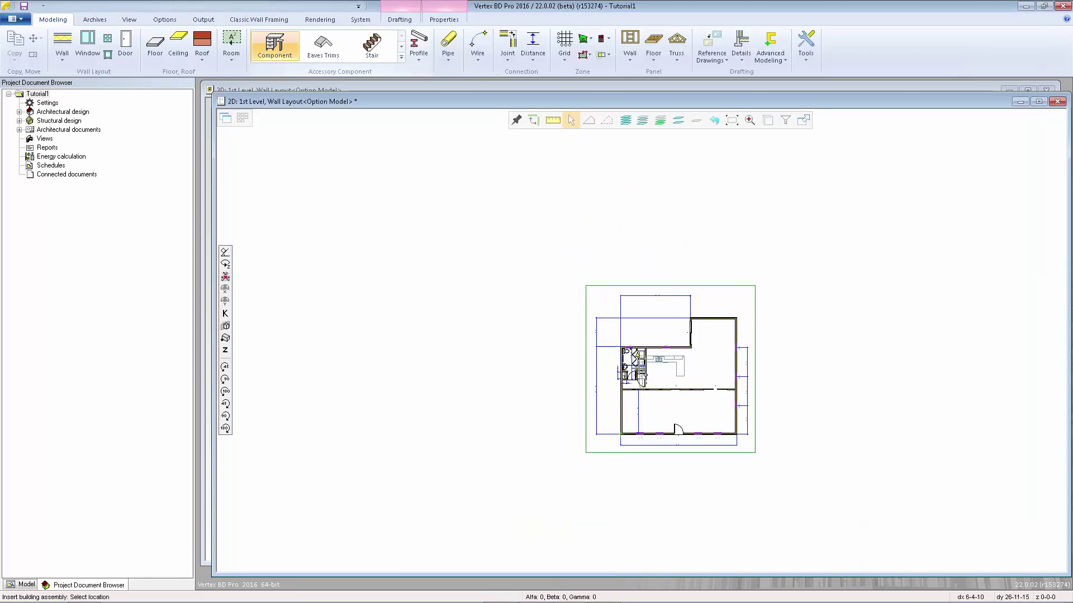
{"action": "scroll", "coordinate": [641, 340], "scroll_direction": "up", "scroll_amount": 3}
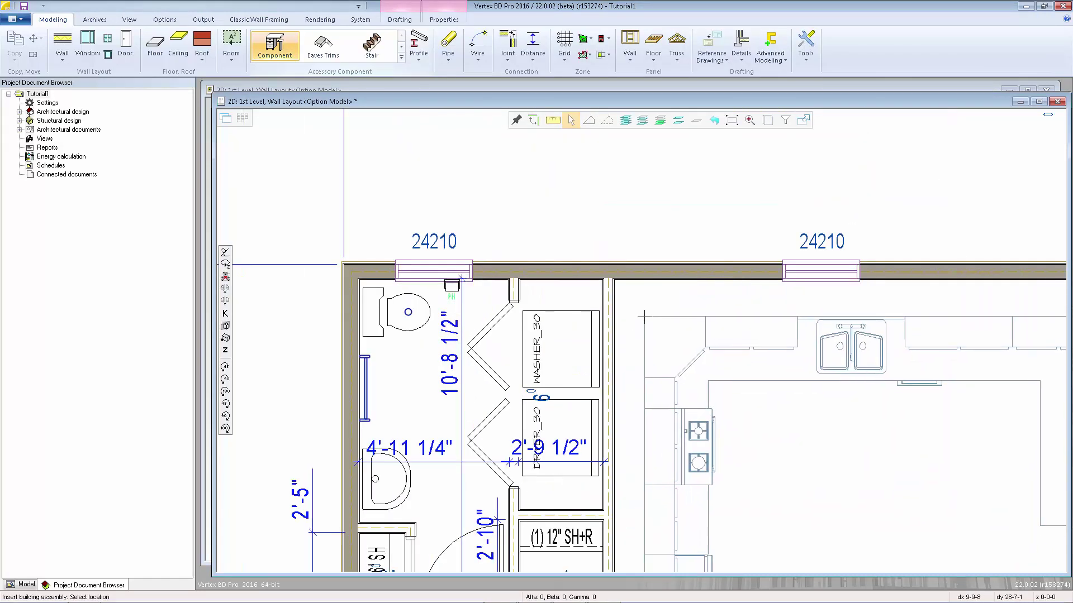
{"action": "scroll", "coordinate": [640, 339], "scroll_direction": "up", "scroll_amount": 2}
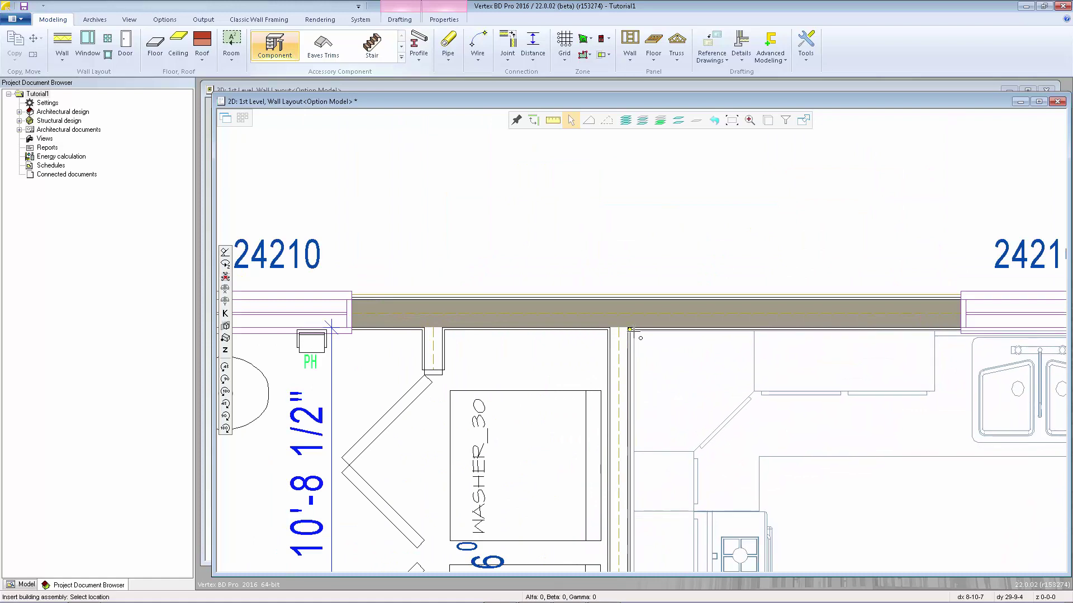
{"action": "left_click", "coordinate": [629, 329]}
{"action": "scroll", "coordinate": [604, 320], "scroll_direction": "down", "scroll_amount": 5}
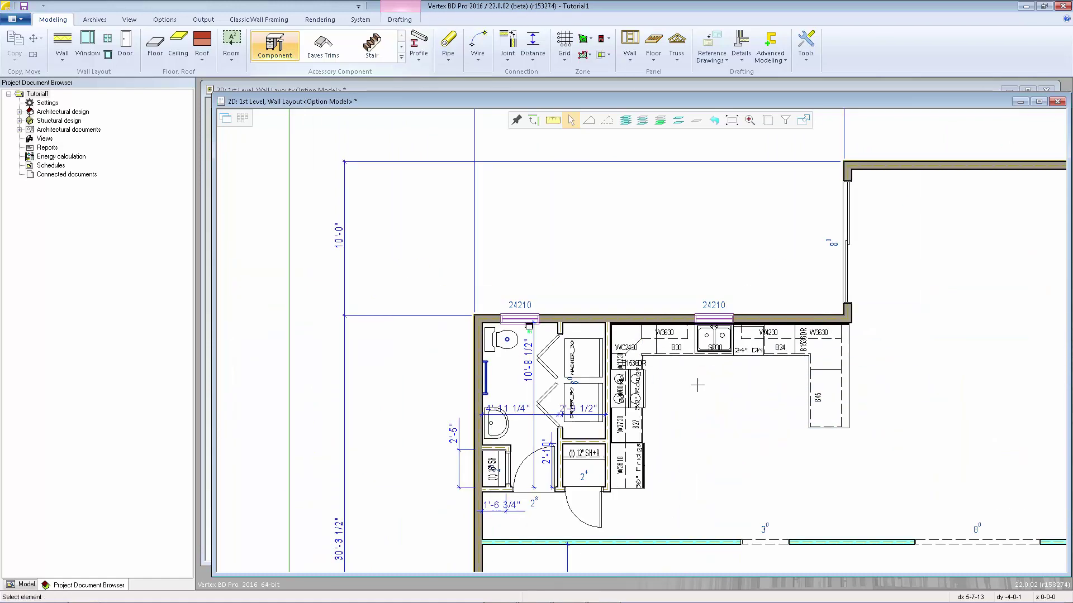
Step: Examine the inserted kitchen in the 3D model, focusing on the base cabinets of the peninsula
{"action": "key", "text": "ctrl+Tab"}
{"action": "middle_click_drag", "start_coordinate": [699, 362], "coordinate": [697, 383]}
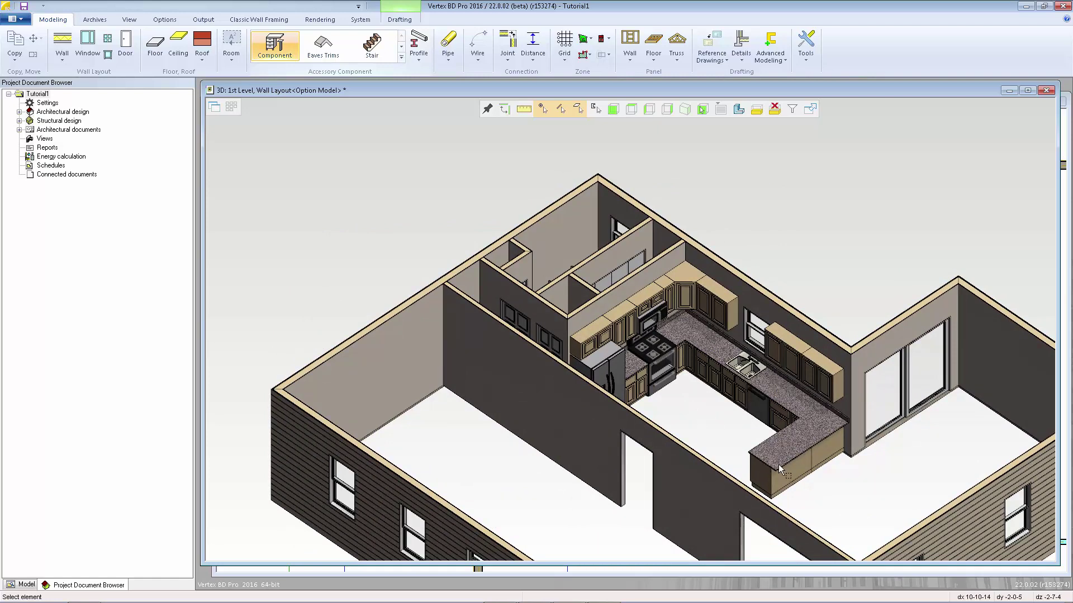
{"action": "scroll", "coordinate": [779, 464], "scroll_direction": "up", "scroll_amount": 3}
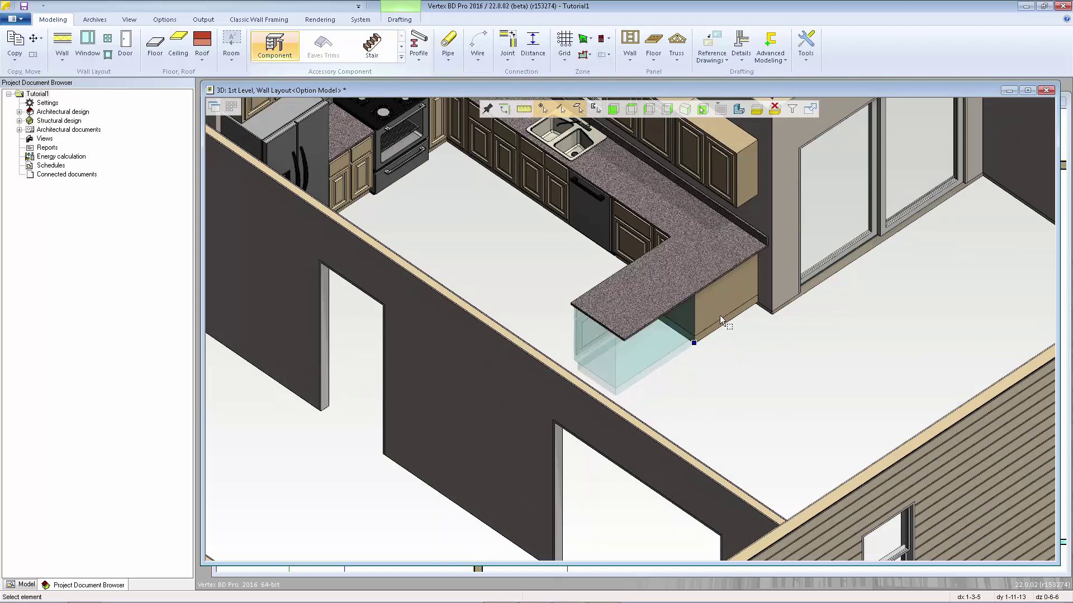